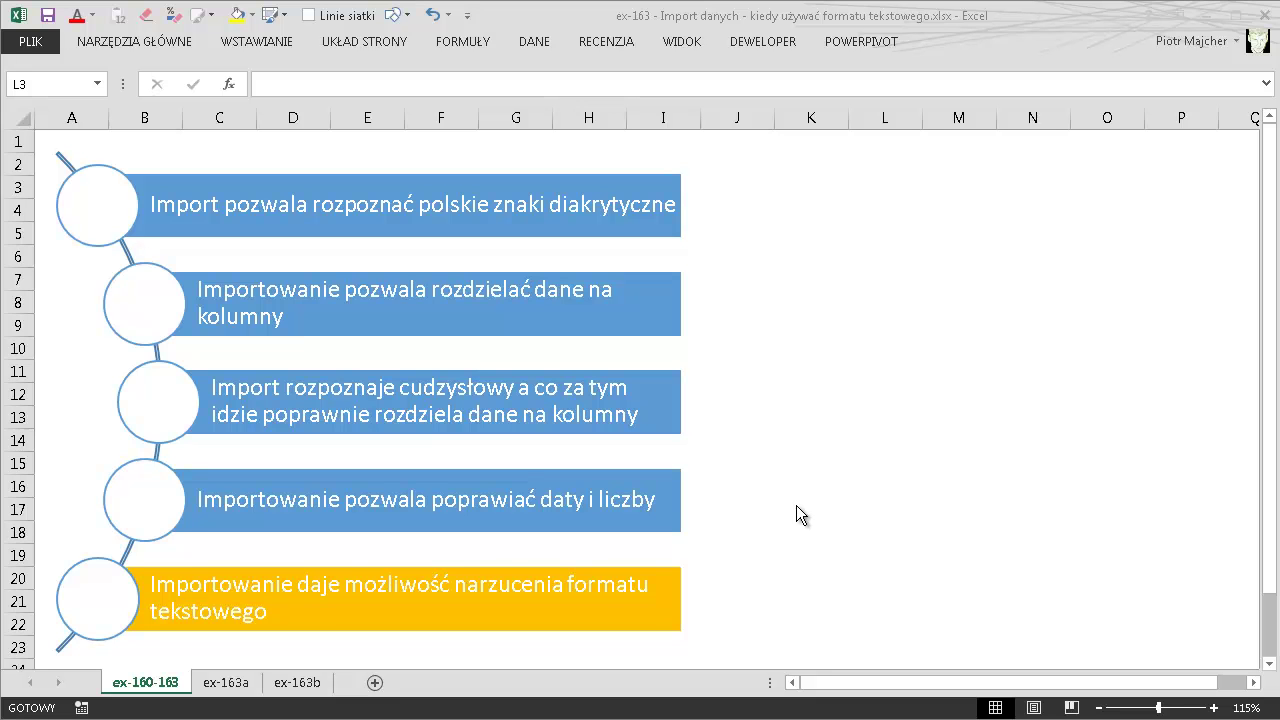
Switch to the Explorer window showing the pm-youtube exercise files beside the workbook
key("alt+Tab")
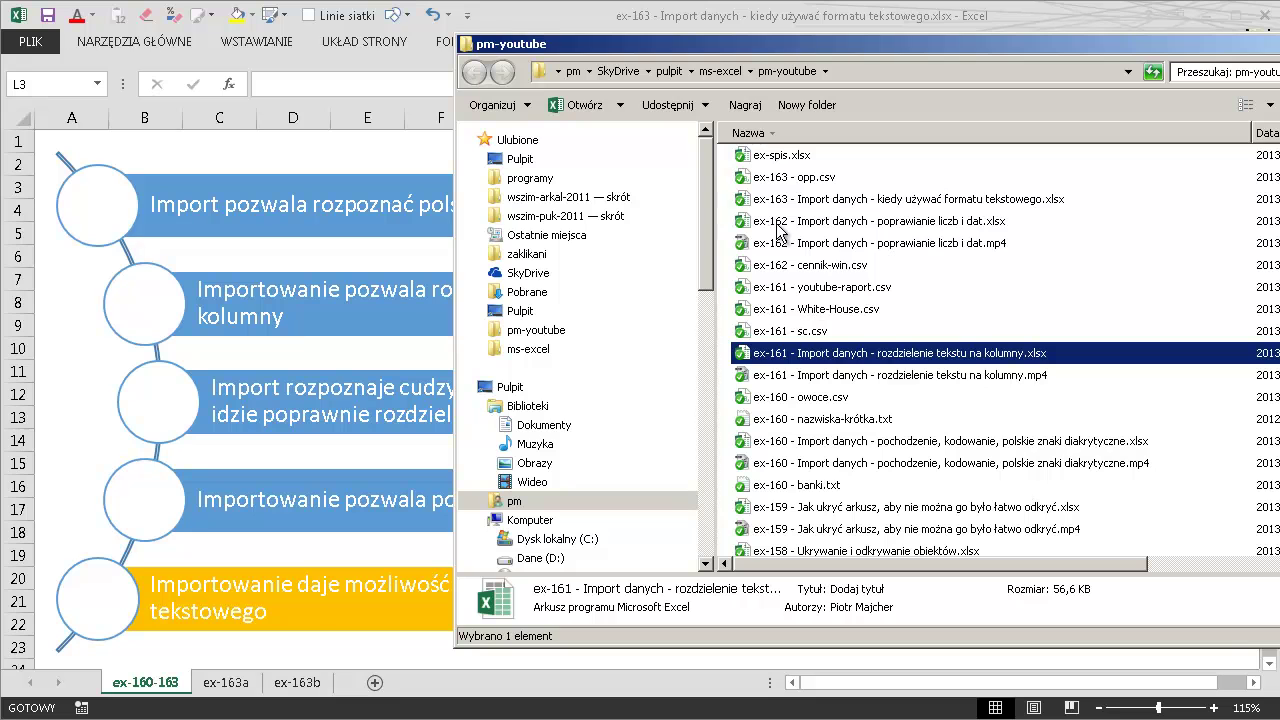
Open ex-163 - opp.csv maximized in Excel and mark the headers and commas crammed into column A
double_click(787, 178)
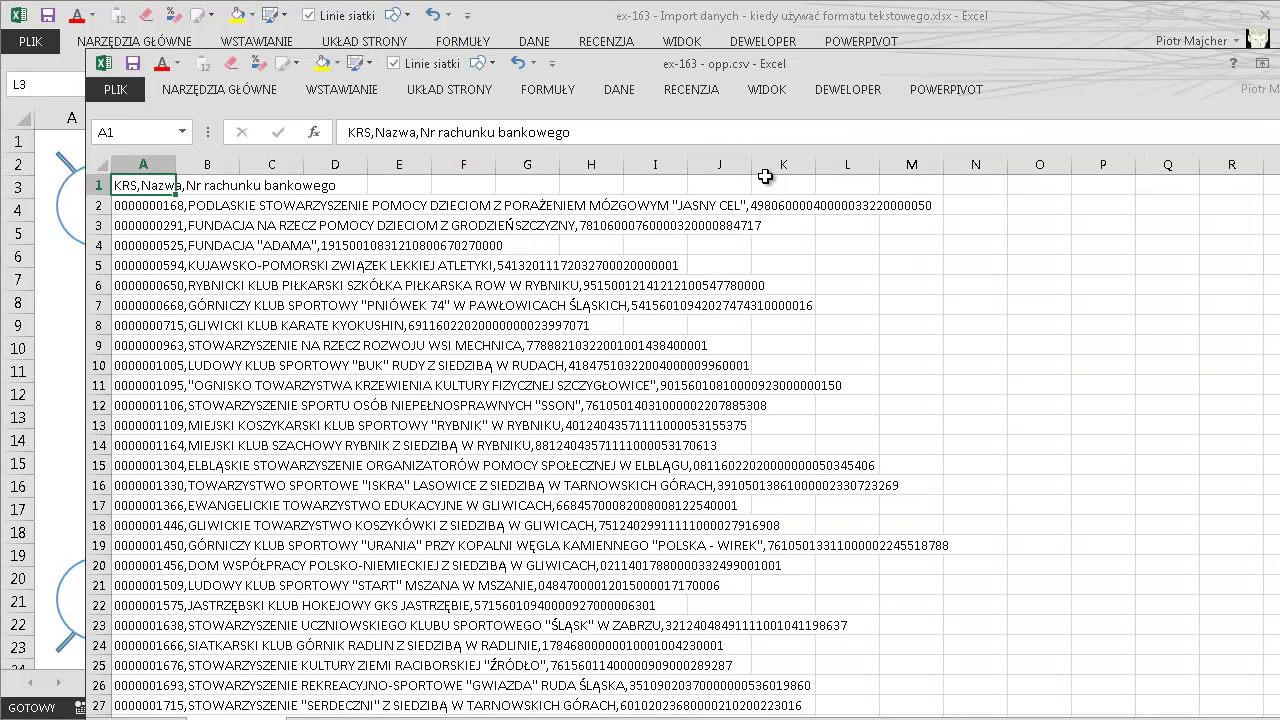
double_click(632, 68)
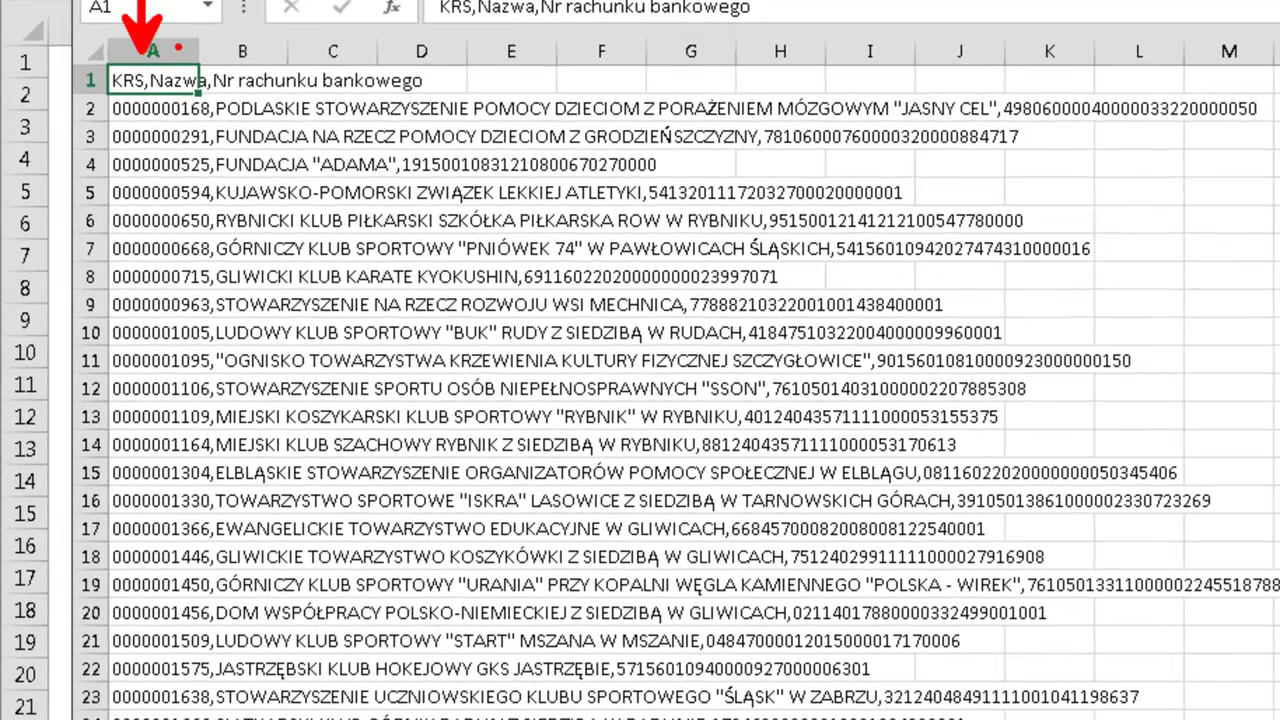
left_click_drag(186, 42, 204, 4)
left_click_drag(282, 66, 291, 6)
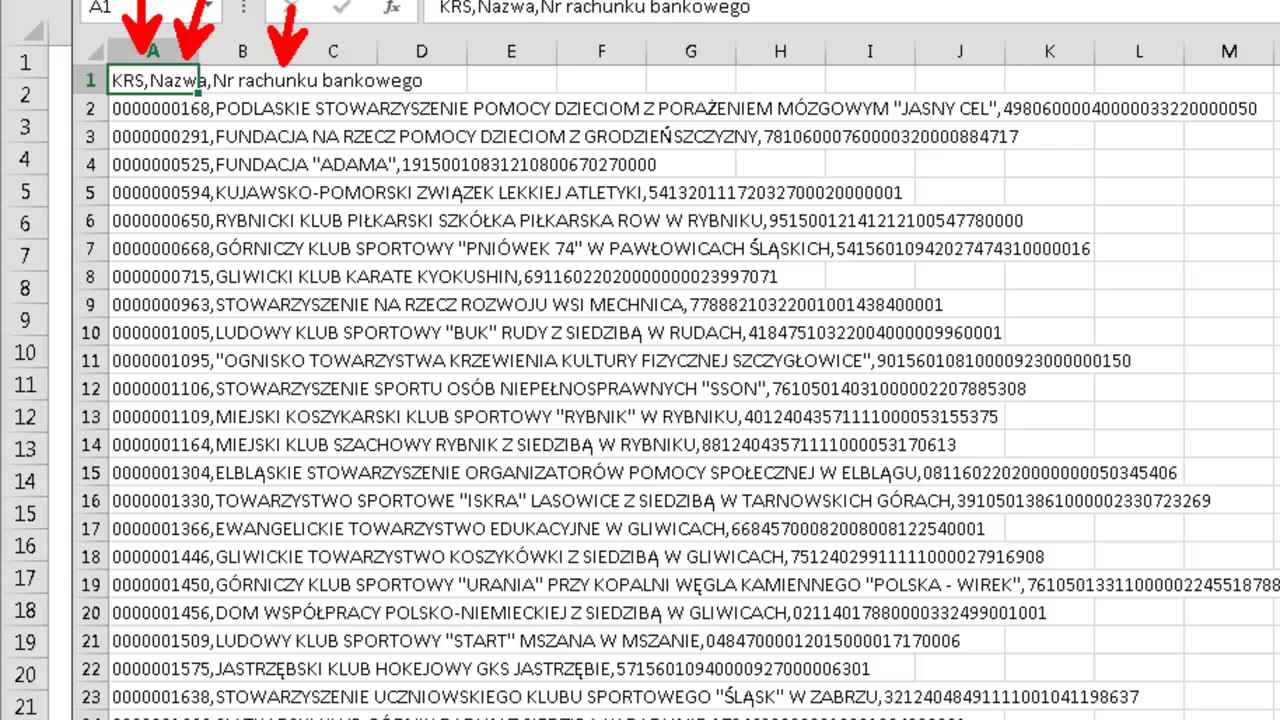
left_click_drag(197, 120, 228, 122)
left_click_drag(994, 124, 1016, 128)
Highlight row 7's zero-padded KRS and full account number, then return to the ex-163 workbook
left_click_drag(100, 268, 220, 250)
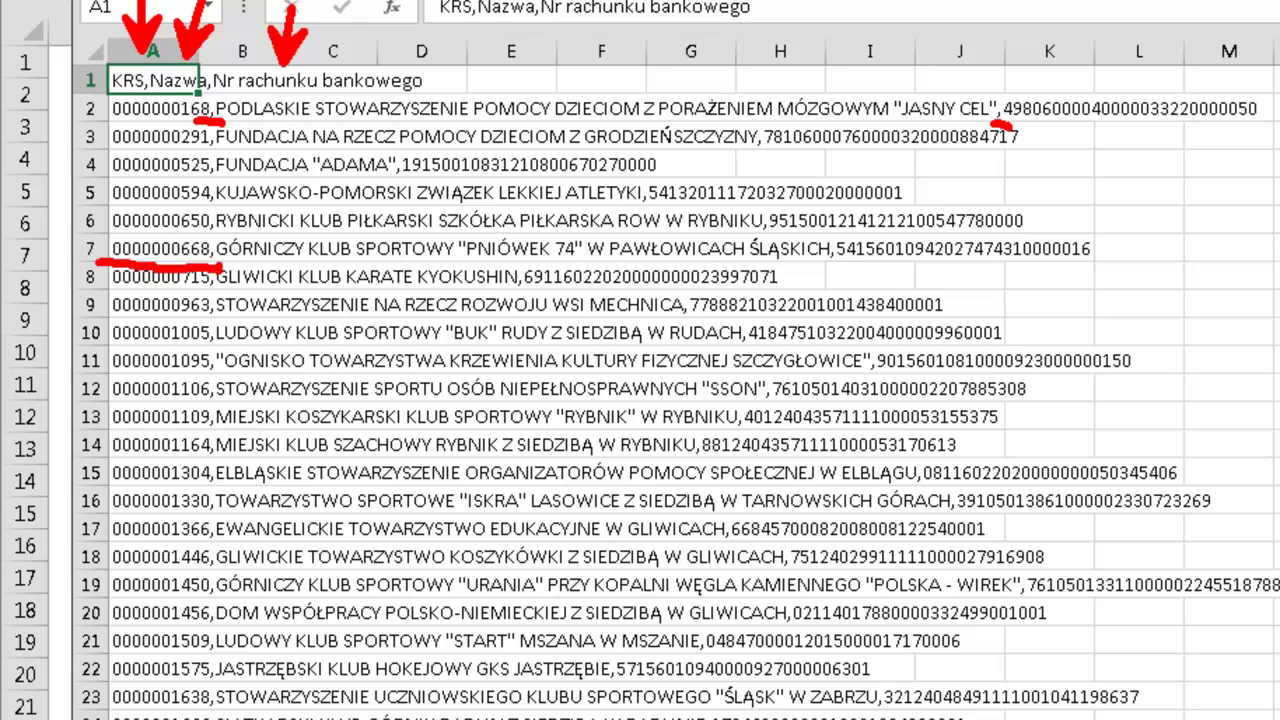
left_click_drag(830, 233, 1118, 242)
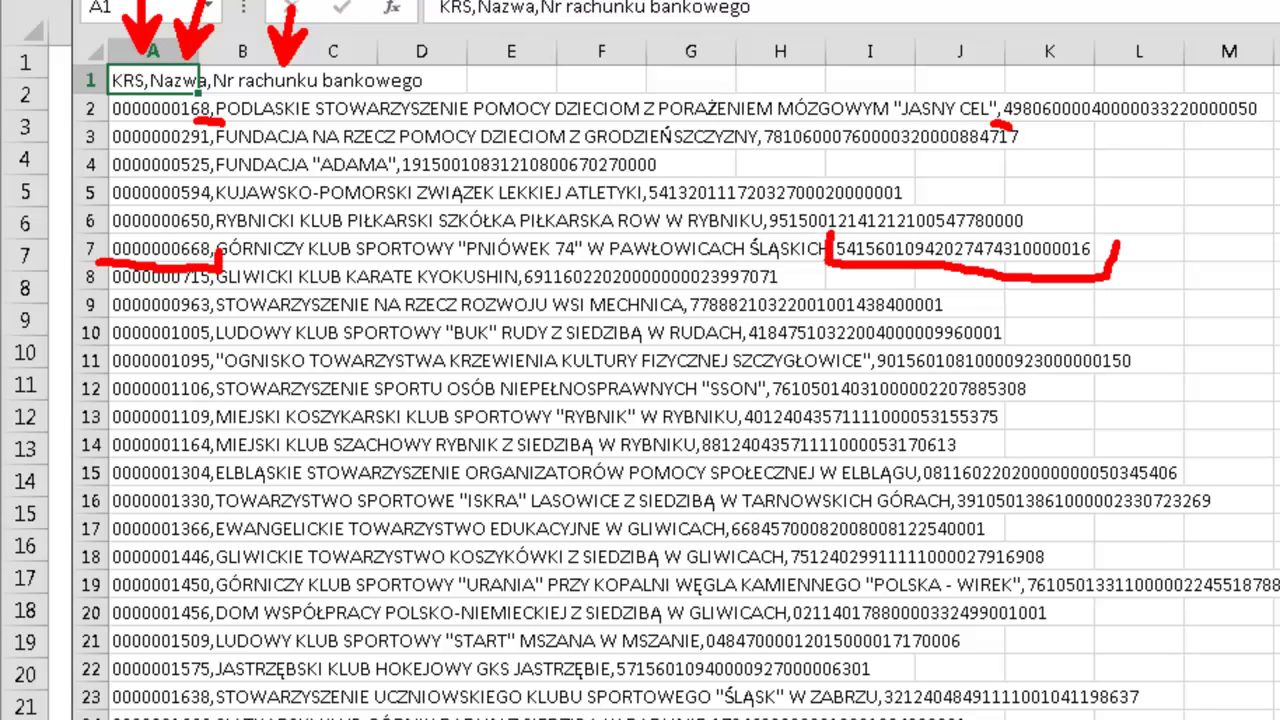
key("Escape")
left_click(1236, 246)
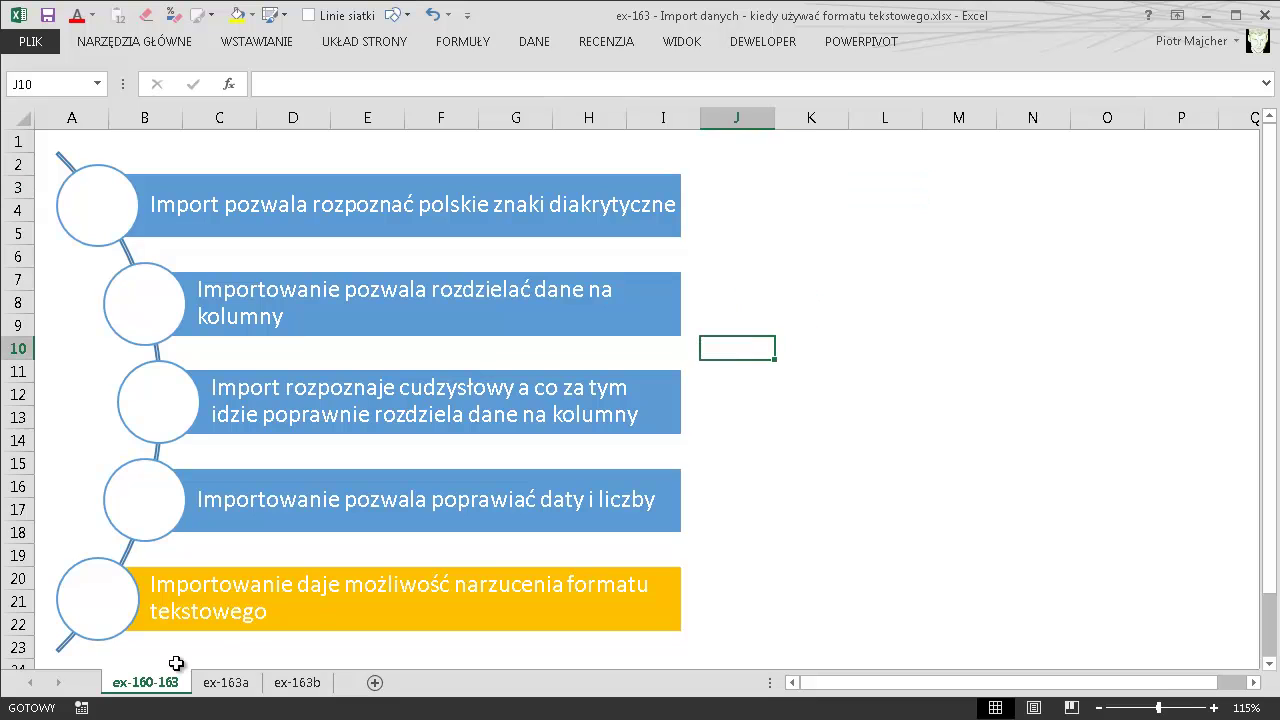
On sheet ex-163a at B6, start a text import of ex-163 - opp.csv, noting its encoding
left_click(220, 684)
left_click(181, 306)
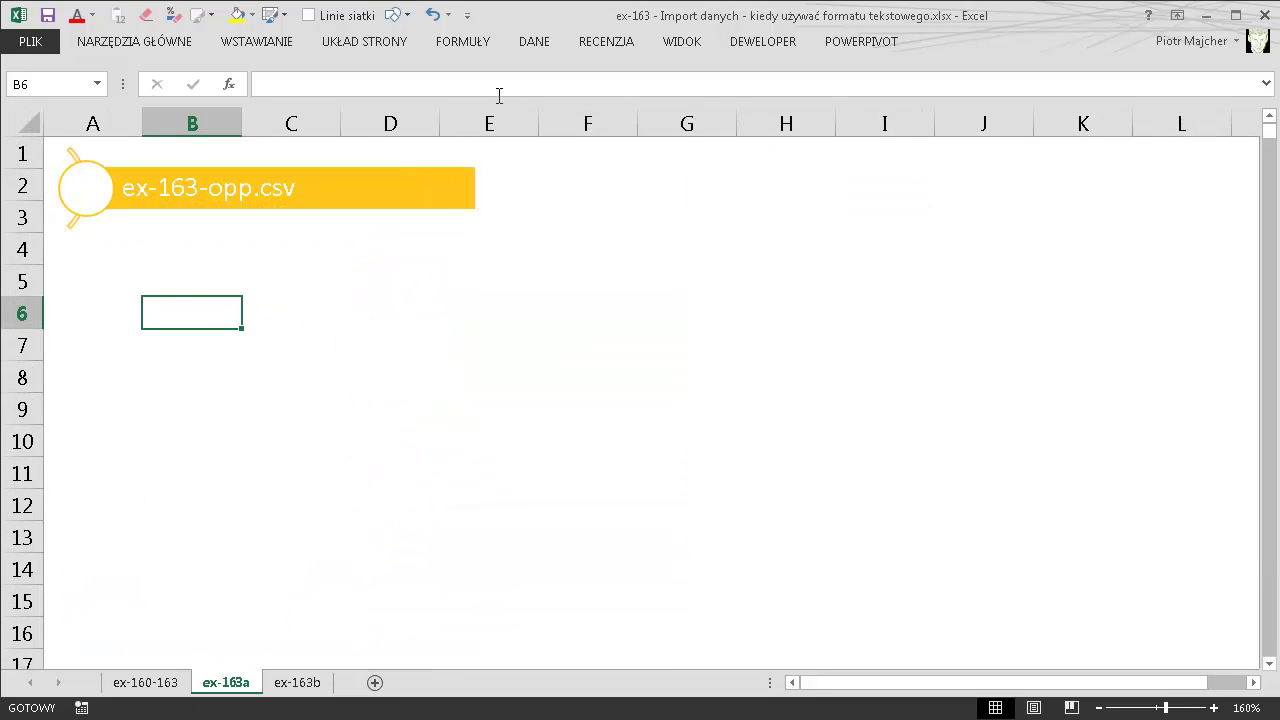
left_click(536, 41)
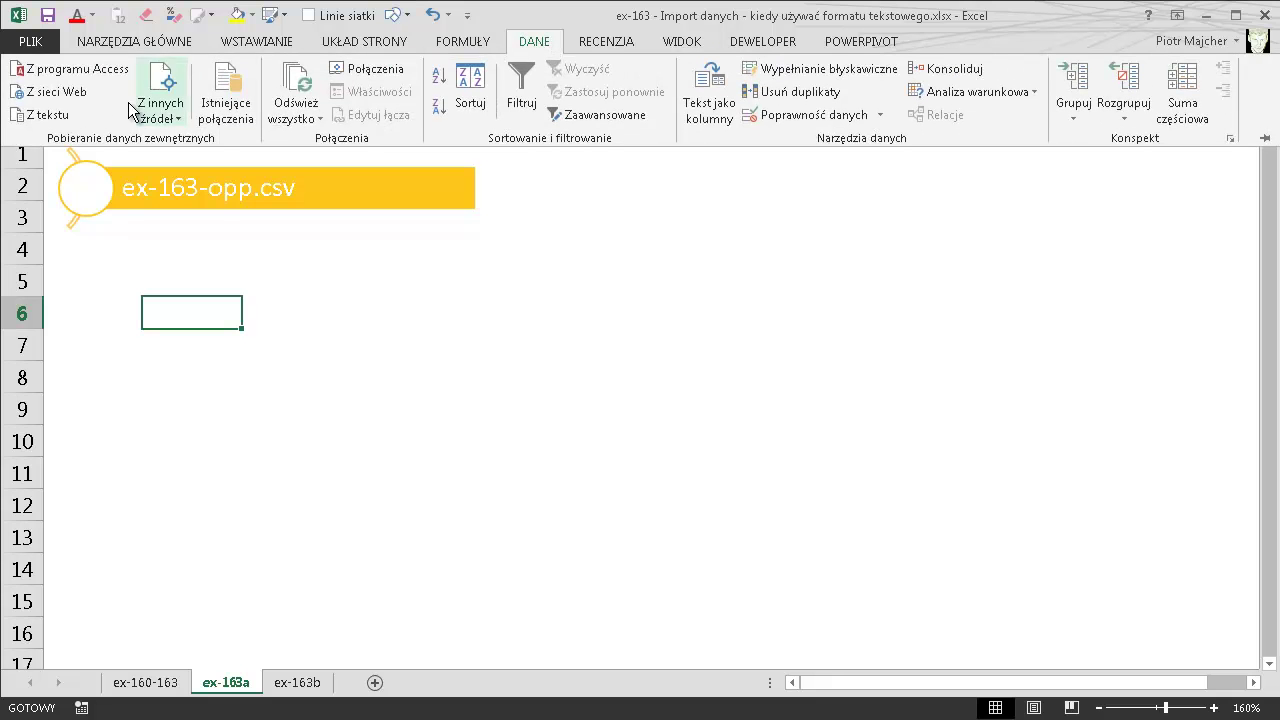
left_click(58, 116)
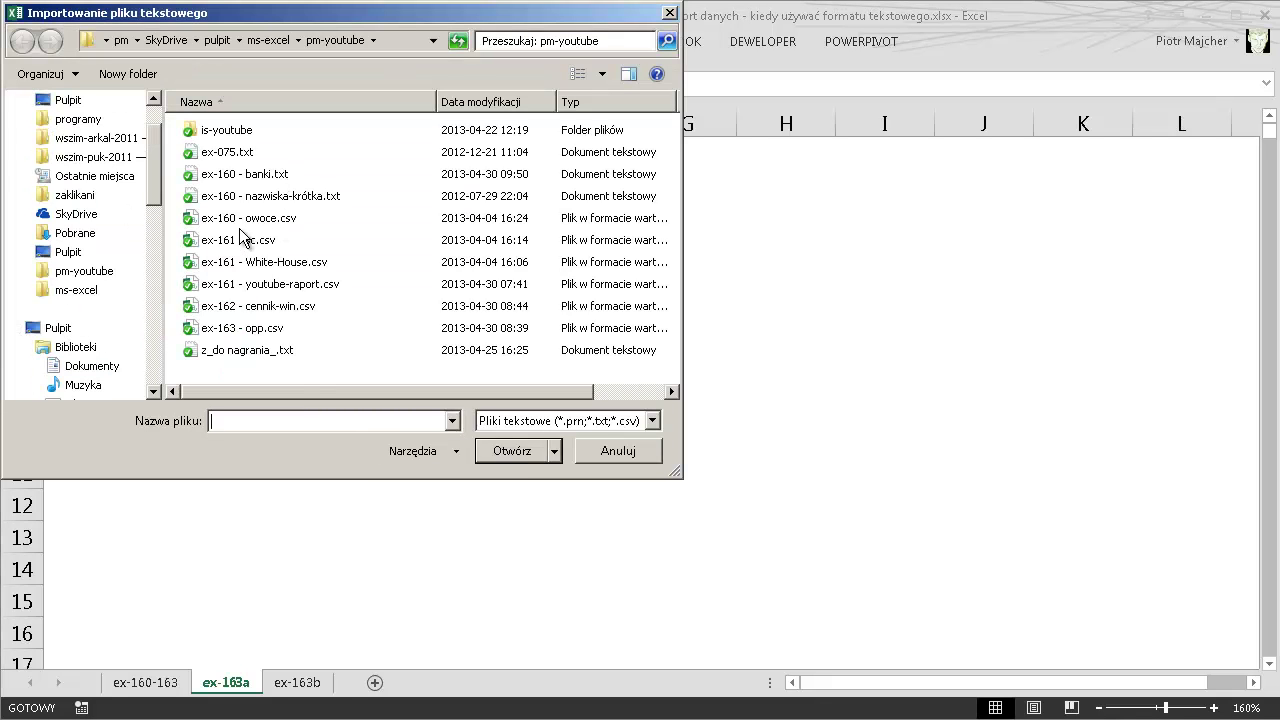
left_click(248, 328)
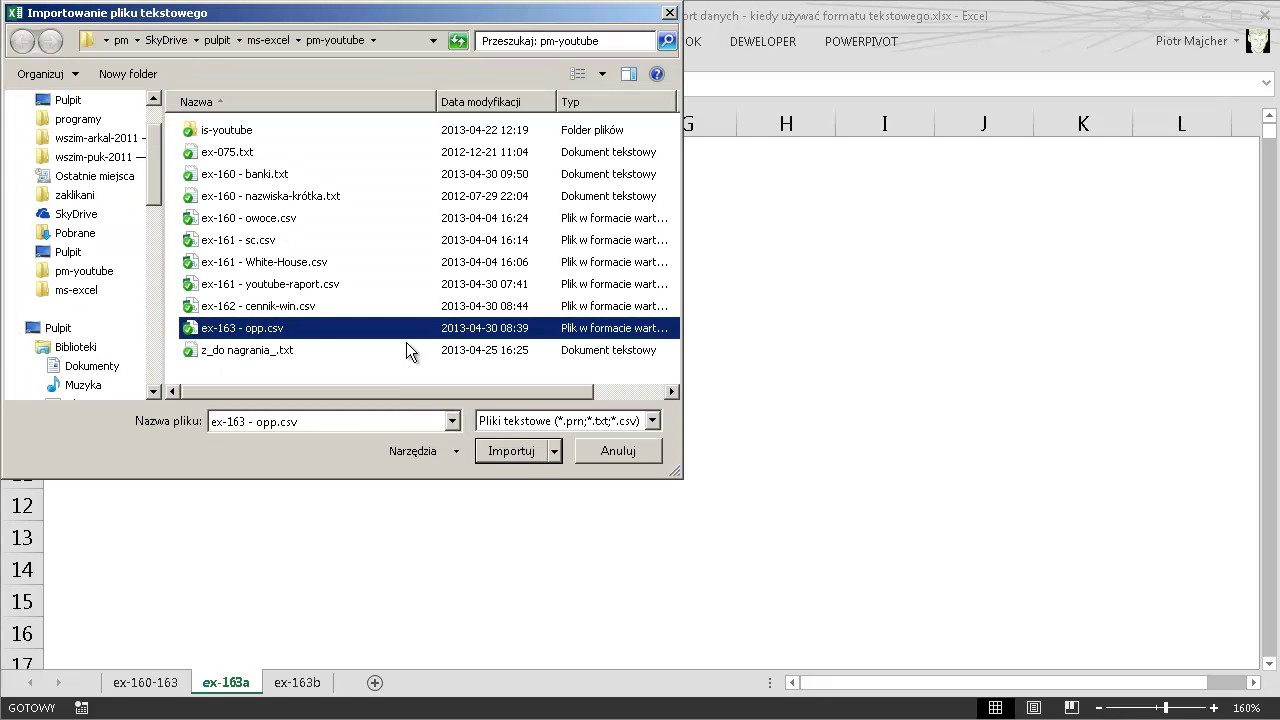
left_click(520, 452)
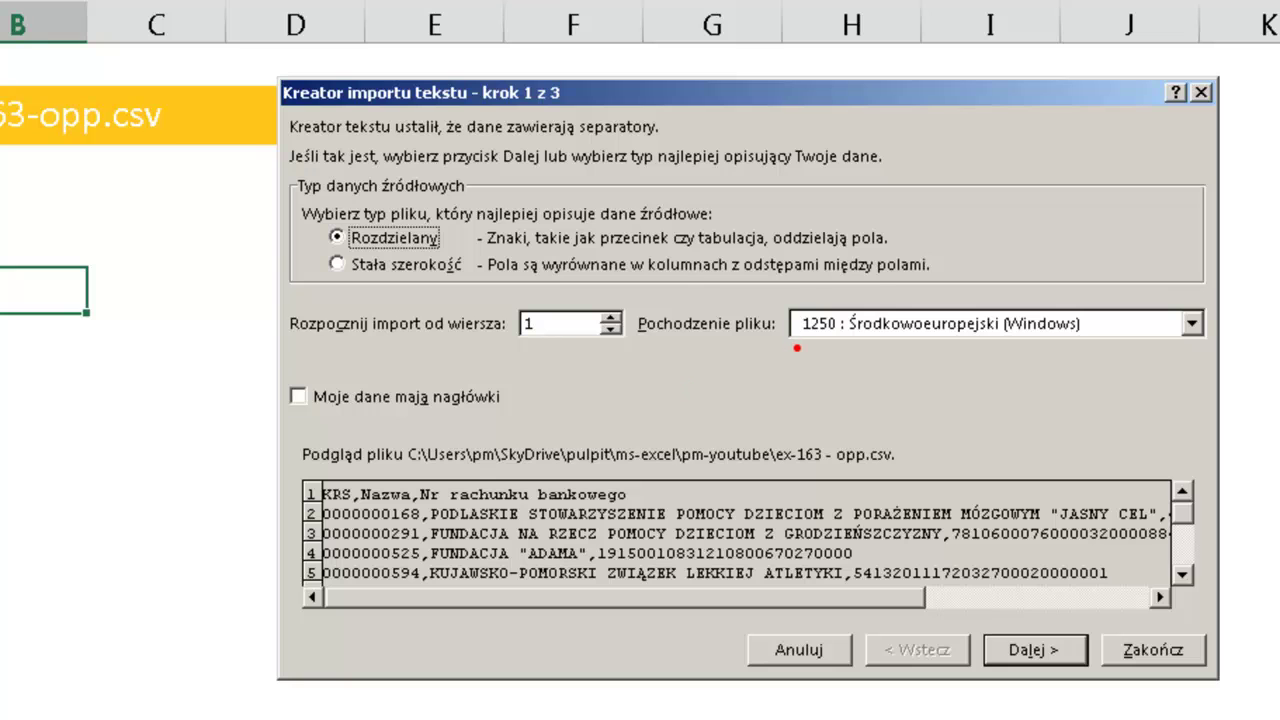
left_click_drag(797, 348, 684, 405)
left_click_drag(889, 464, 1012, 460)
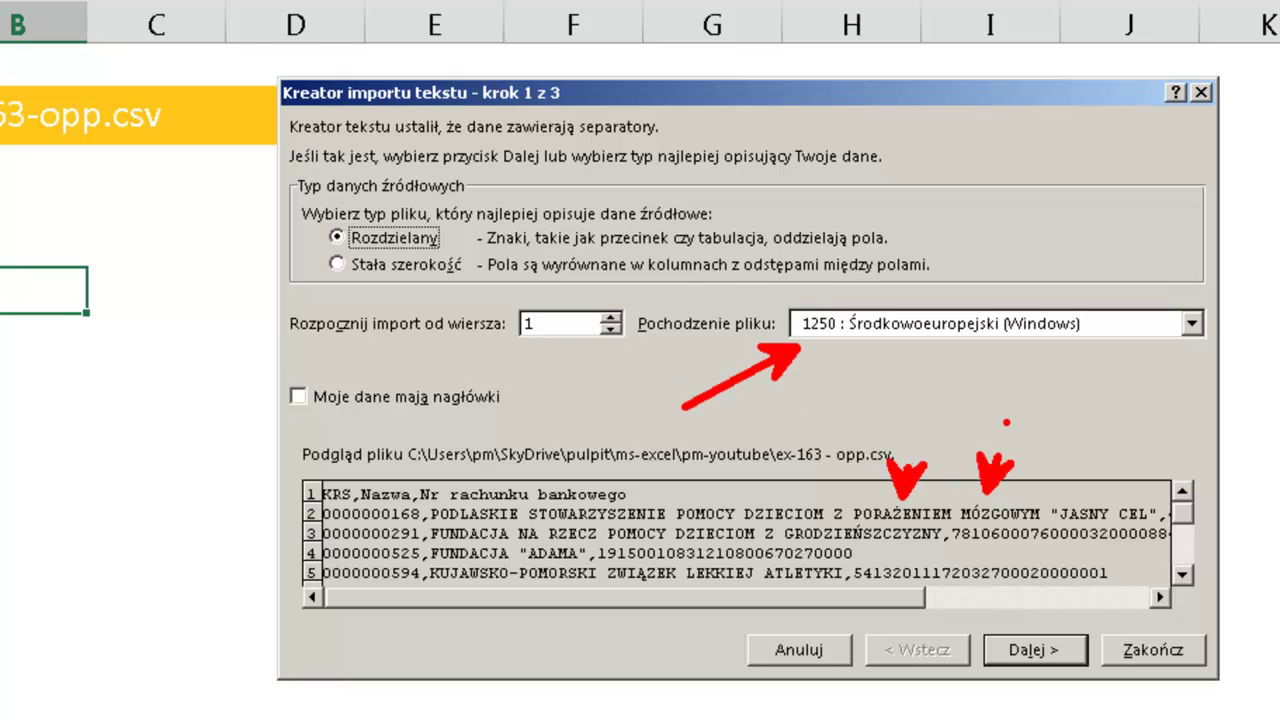
right_click(917, 418)
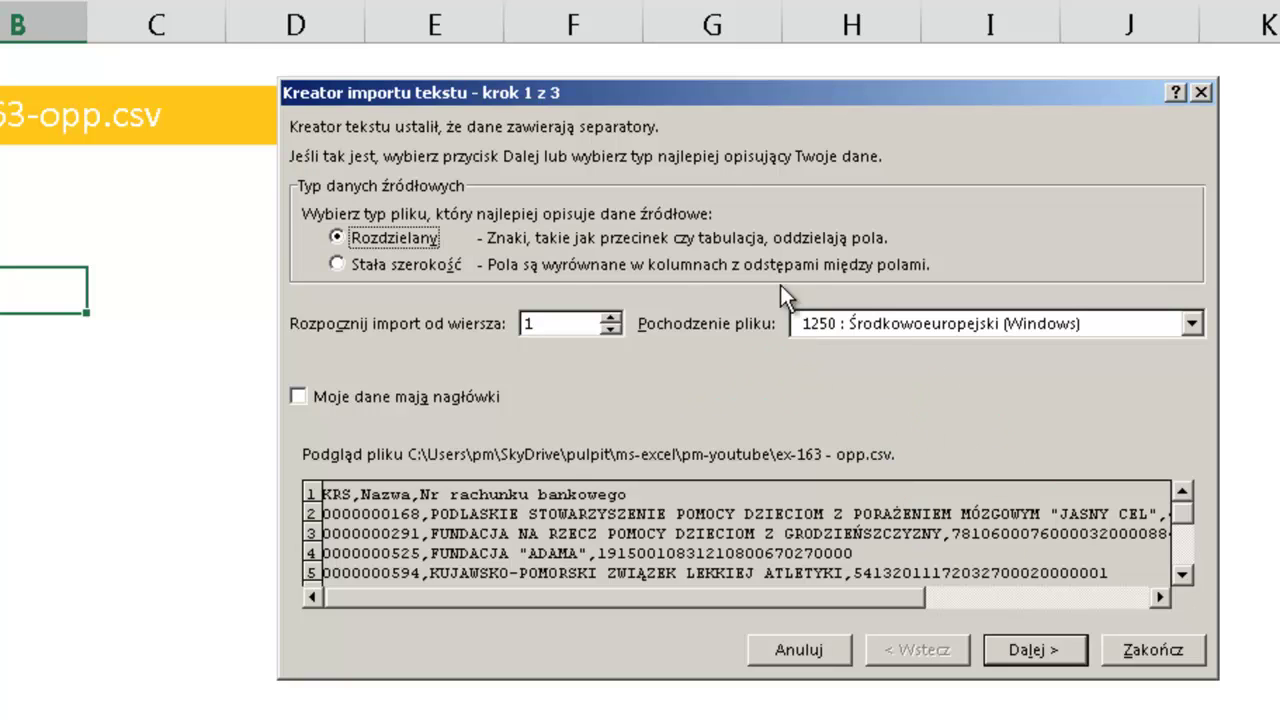
Split the data at commas instead of tabs, keep General format, and place it at B6
left_click(1061, 654)
left_click(314, 205)
left_click(320, 261)
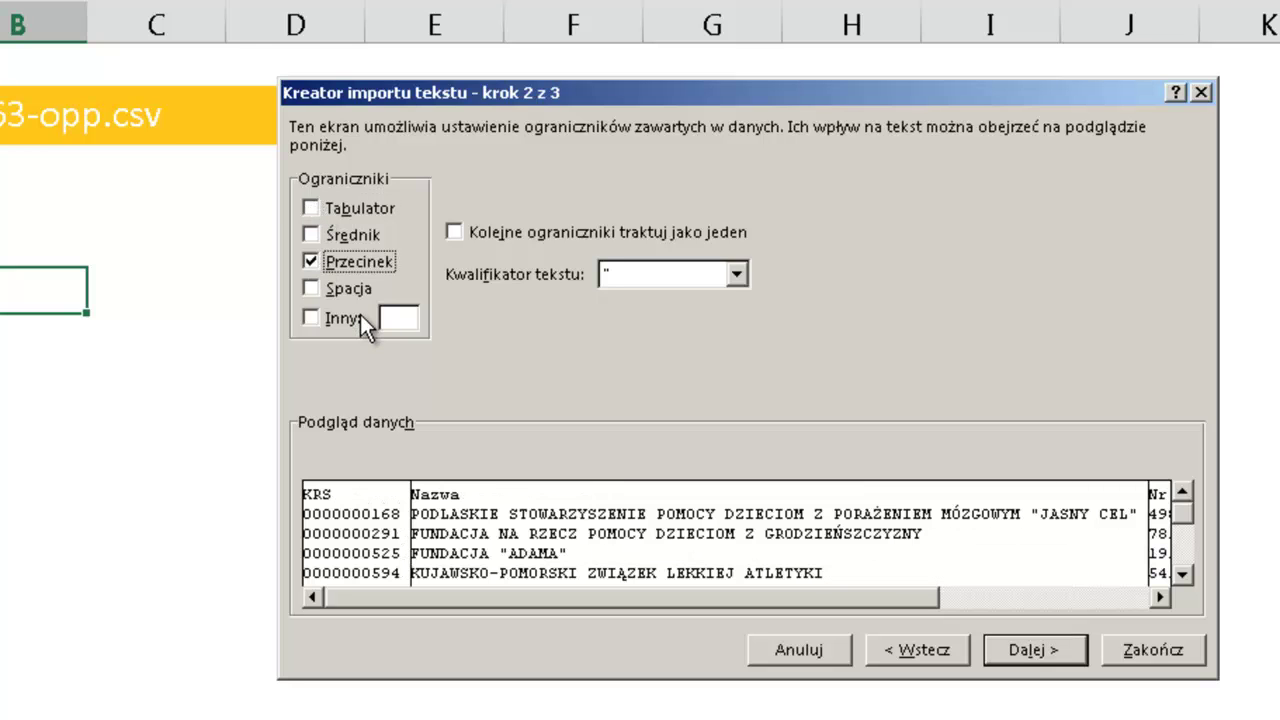
left_click(1046, 655)
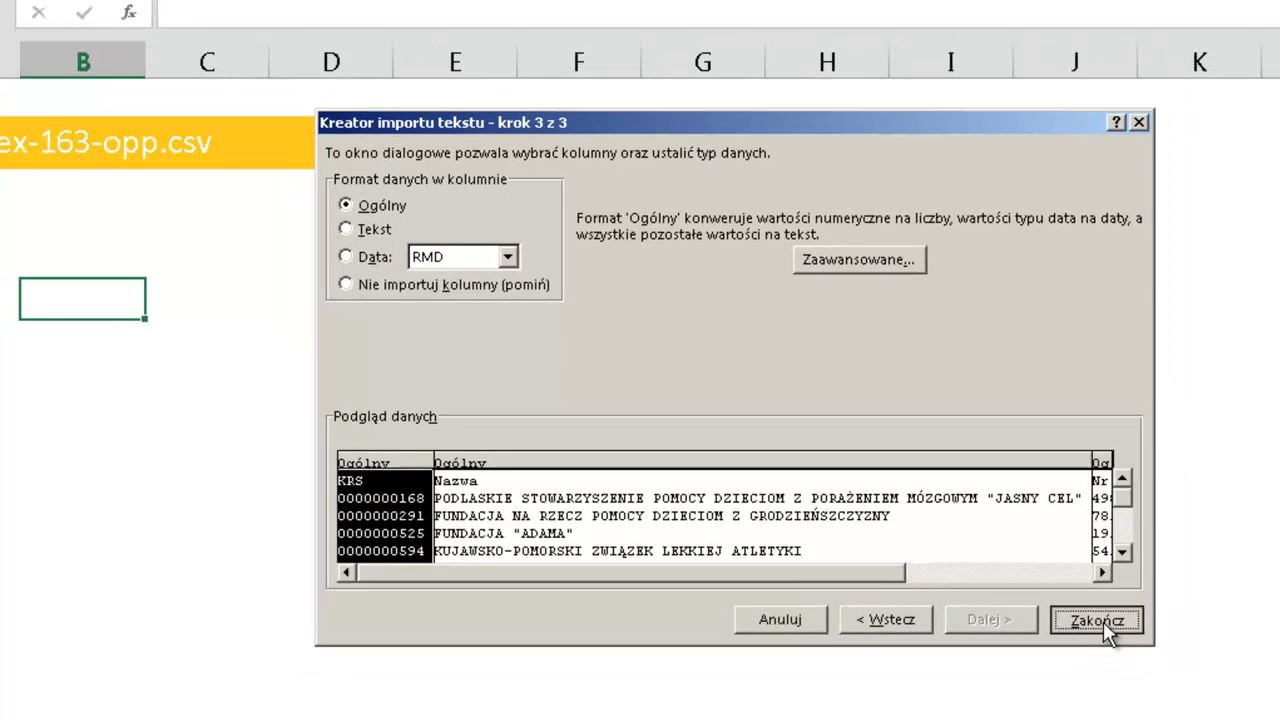
left_click(1161, 652)
left_click(737, 497)
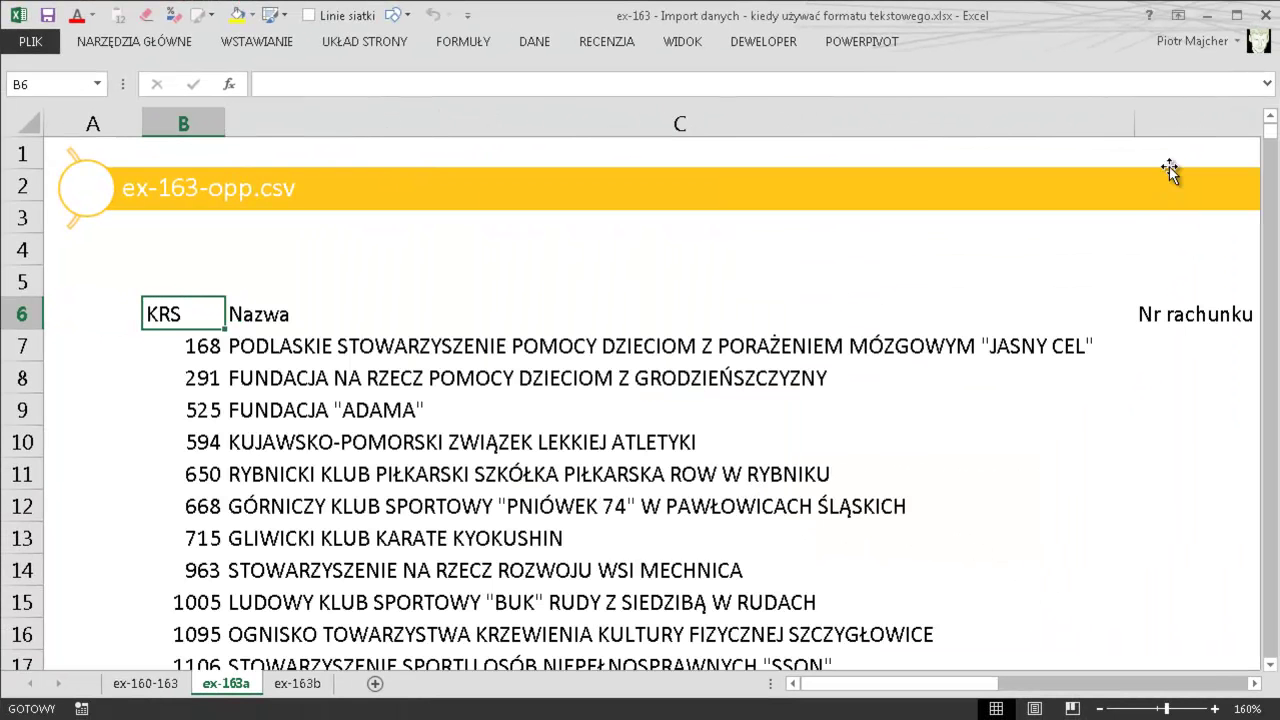
Narrow columns C and D and circle KRS value 168 that lost its leading zeros
left_click_drag(1134, 124, 758, 124)
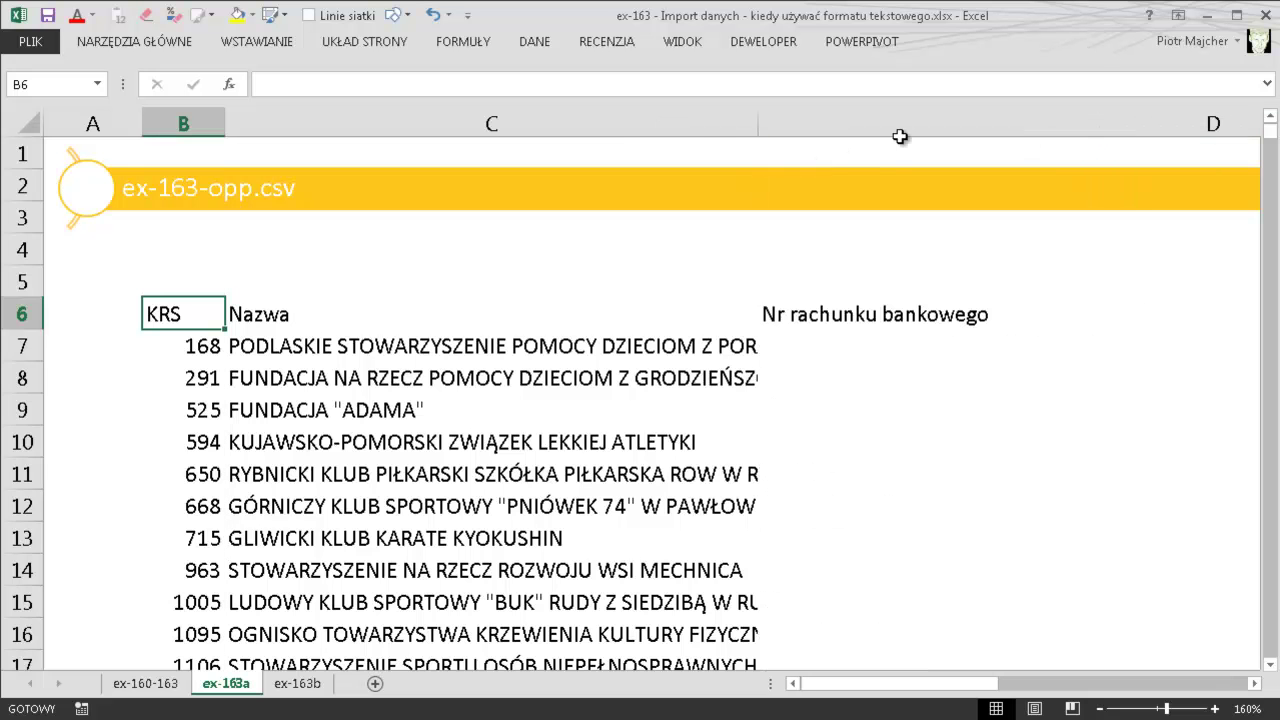
left_click_drag(980, 684, 1132, 690)
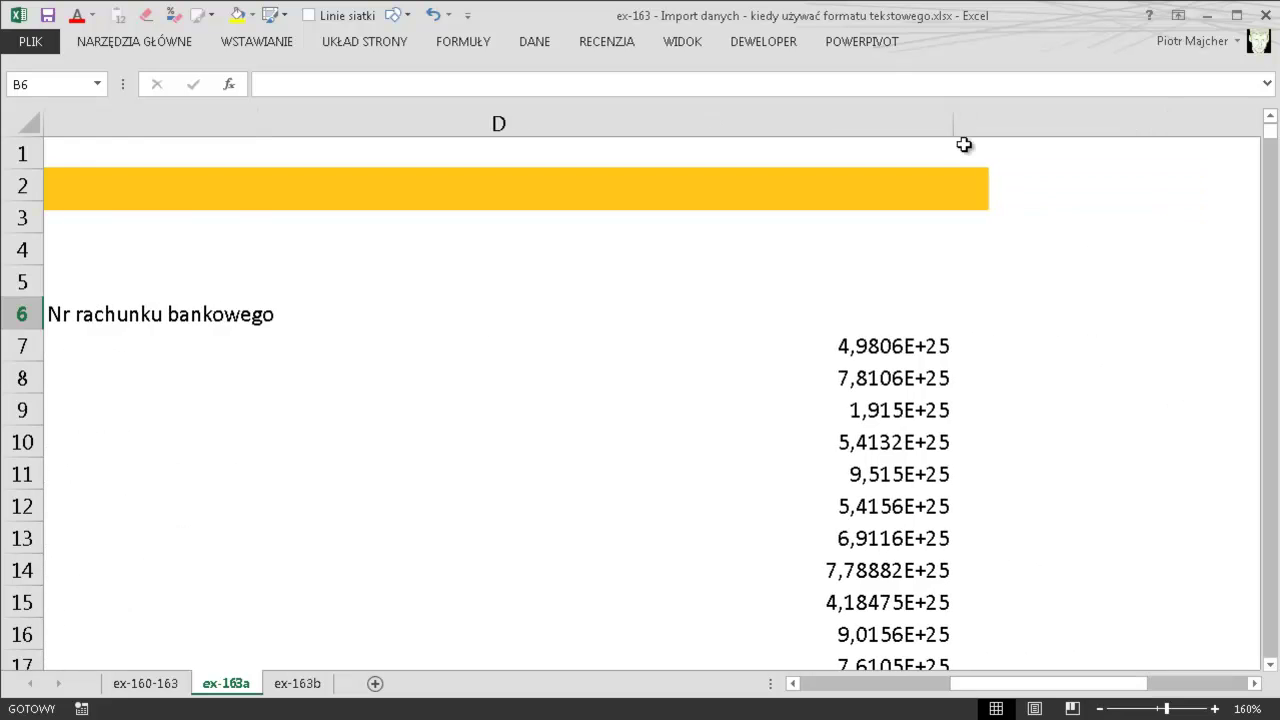
left_click_drag(954, 123, 272, 130)
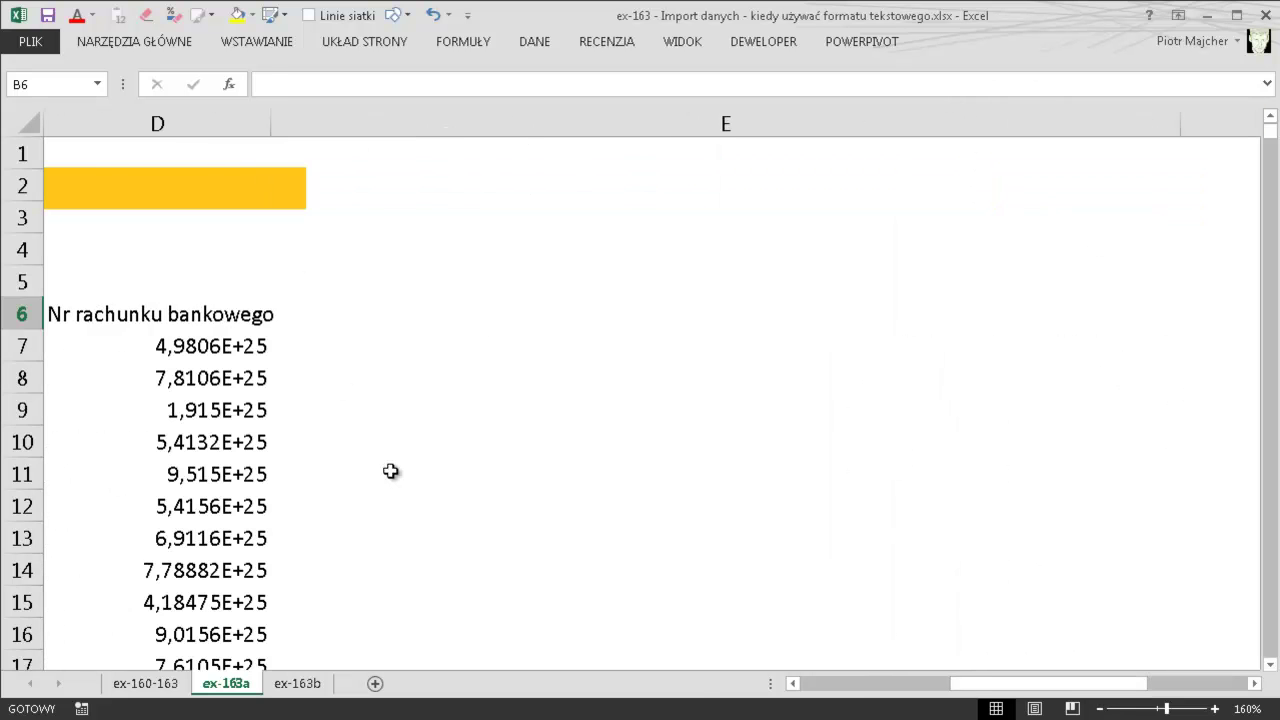
left_click_drag(971, 689, 818, 689)
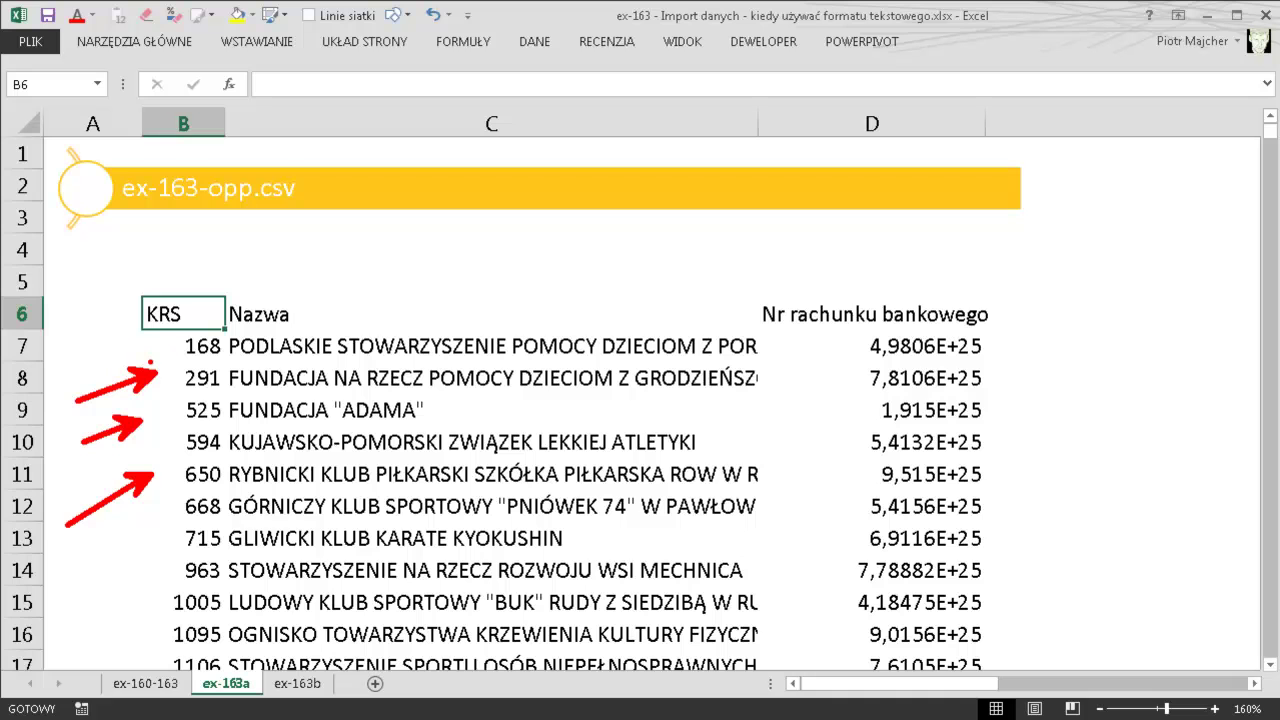
mouse_move(118, 332)
left_mouse_down()
mouse_move(230, 345)
mouse_move(108, 326)
left_mouse_up()
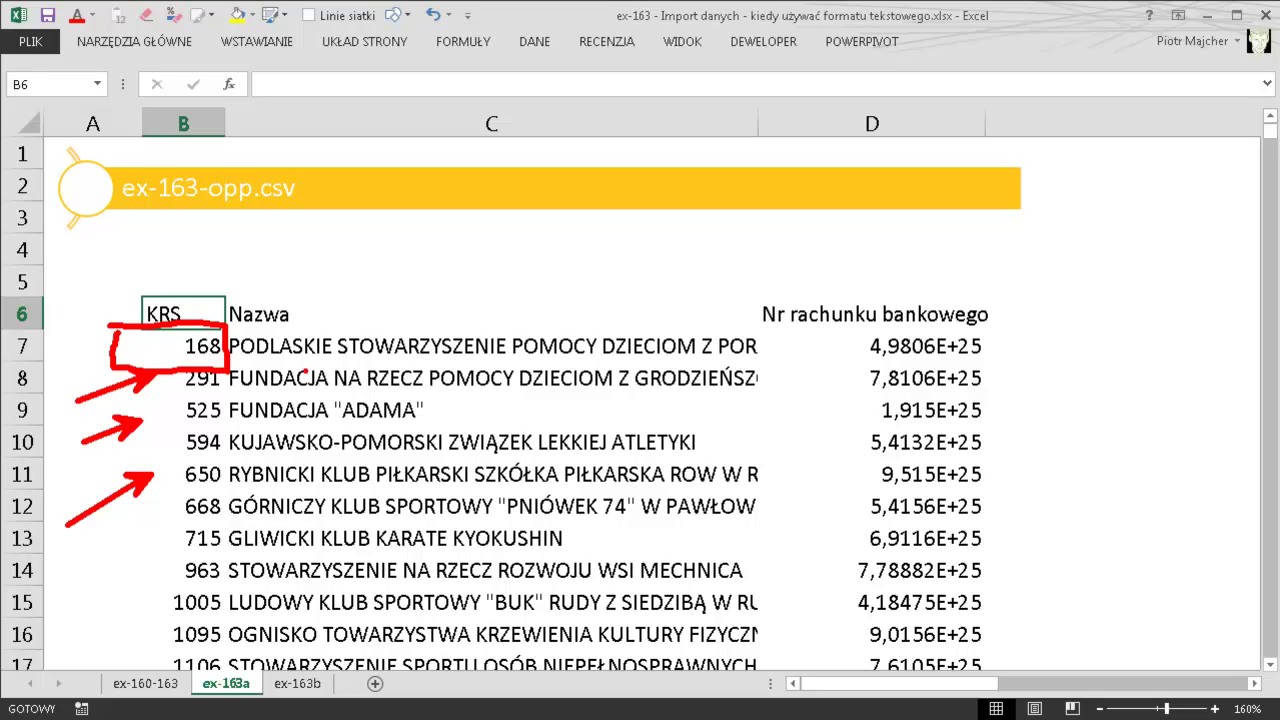
Autofit column D to the account numbers and select D7:D11
left_click(898, 345)
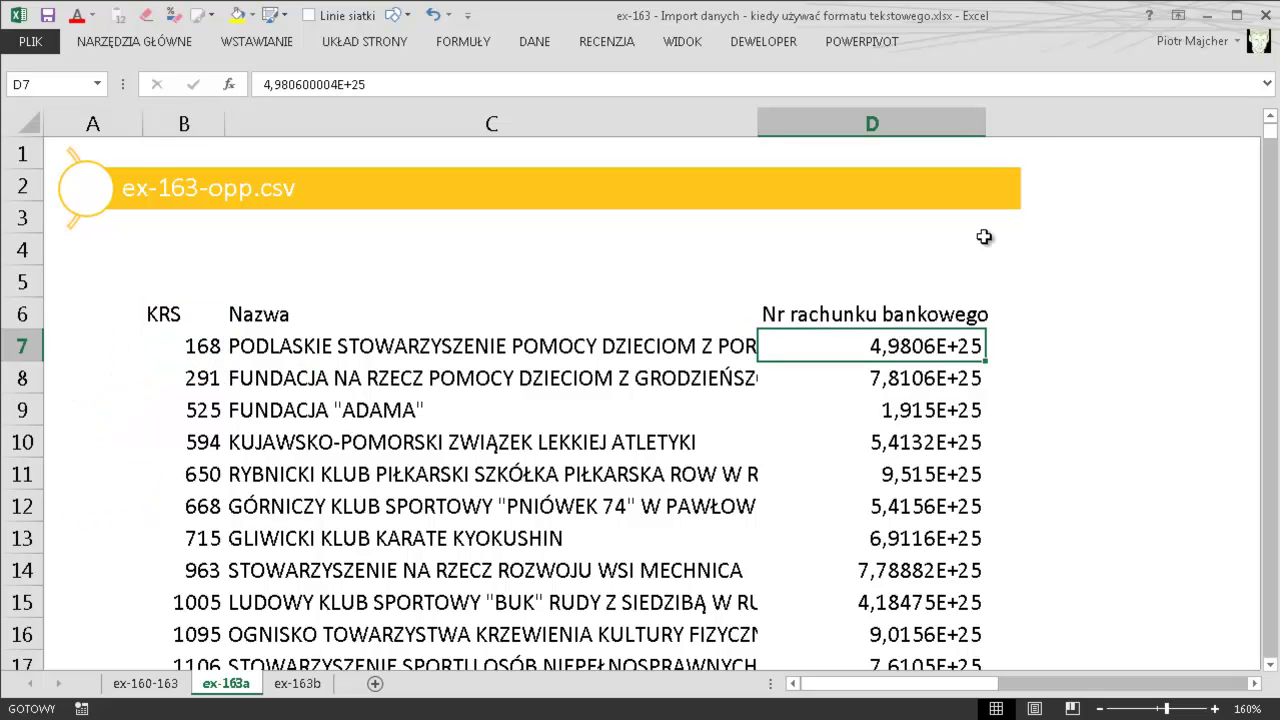
double_click(986, 124)
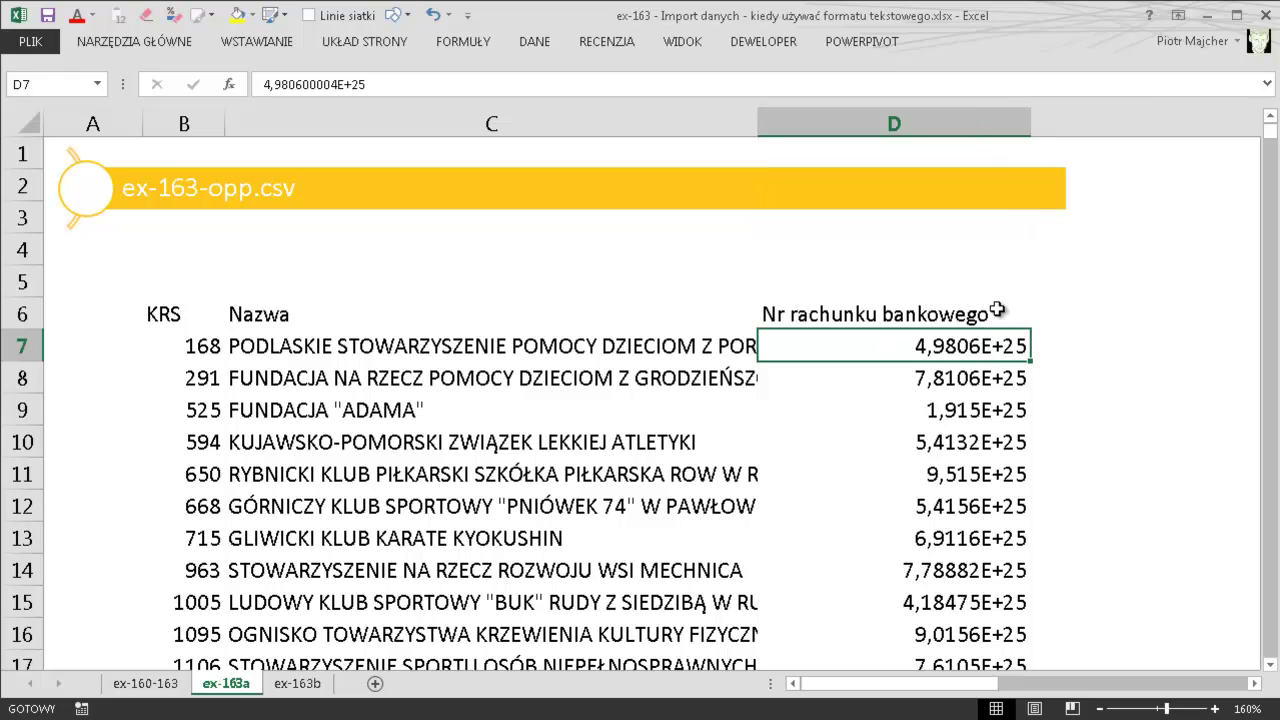
left_click(956, 390)
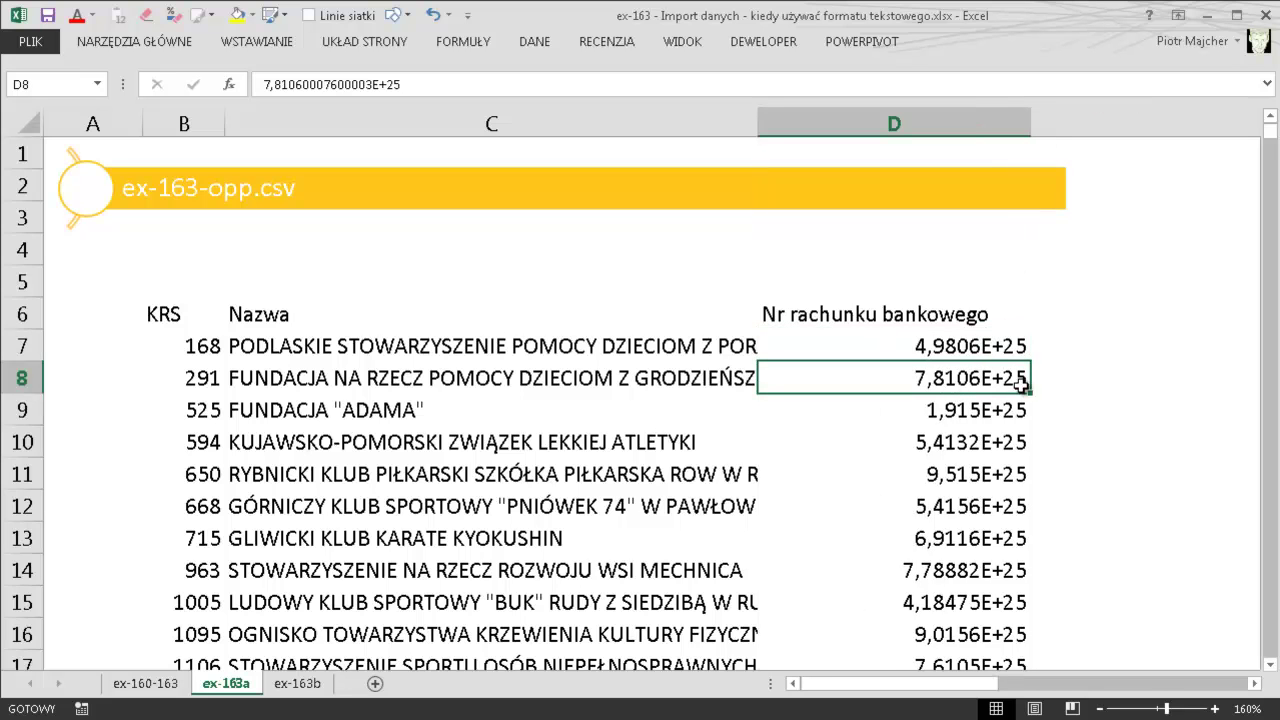
left_click_drag(995, 344, 1007, 479)
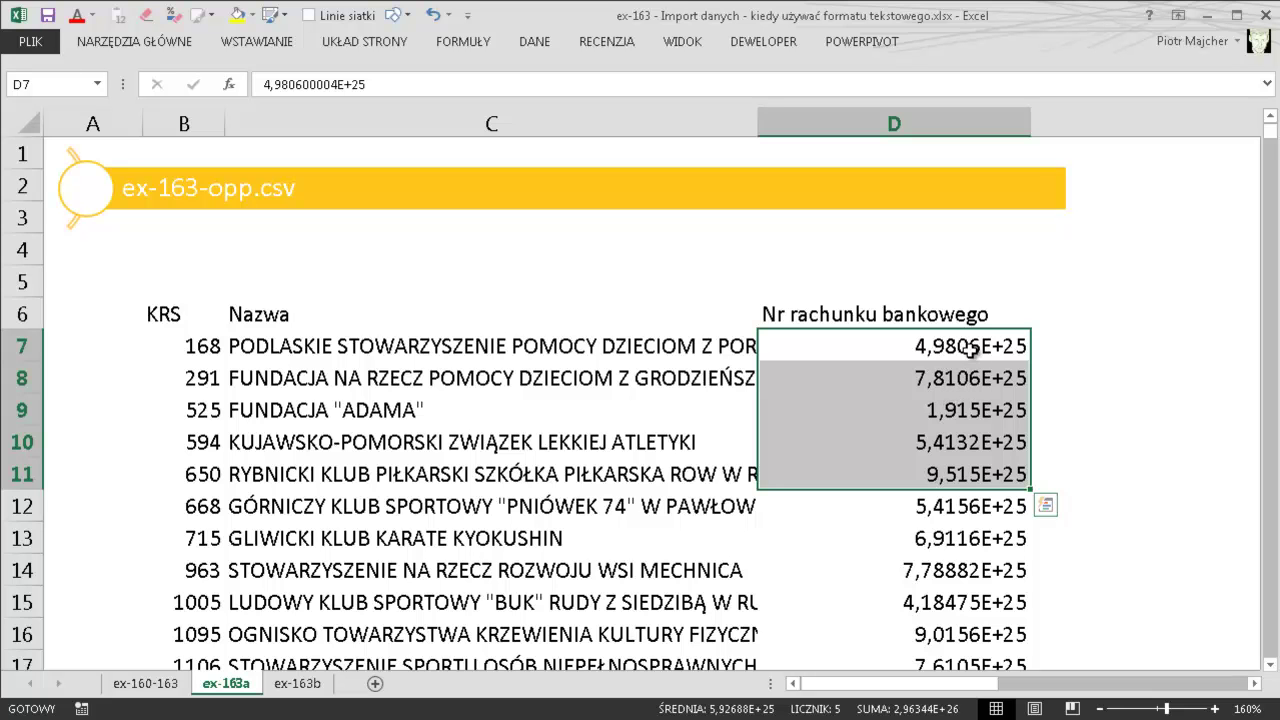
Format D7:D11 as Number with 0 decimal places and widen column D to show every digit
right_click(973, 345)
left_click(1048, 608)
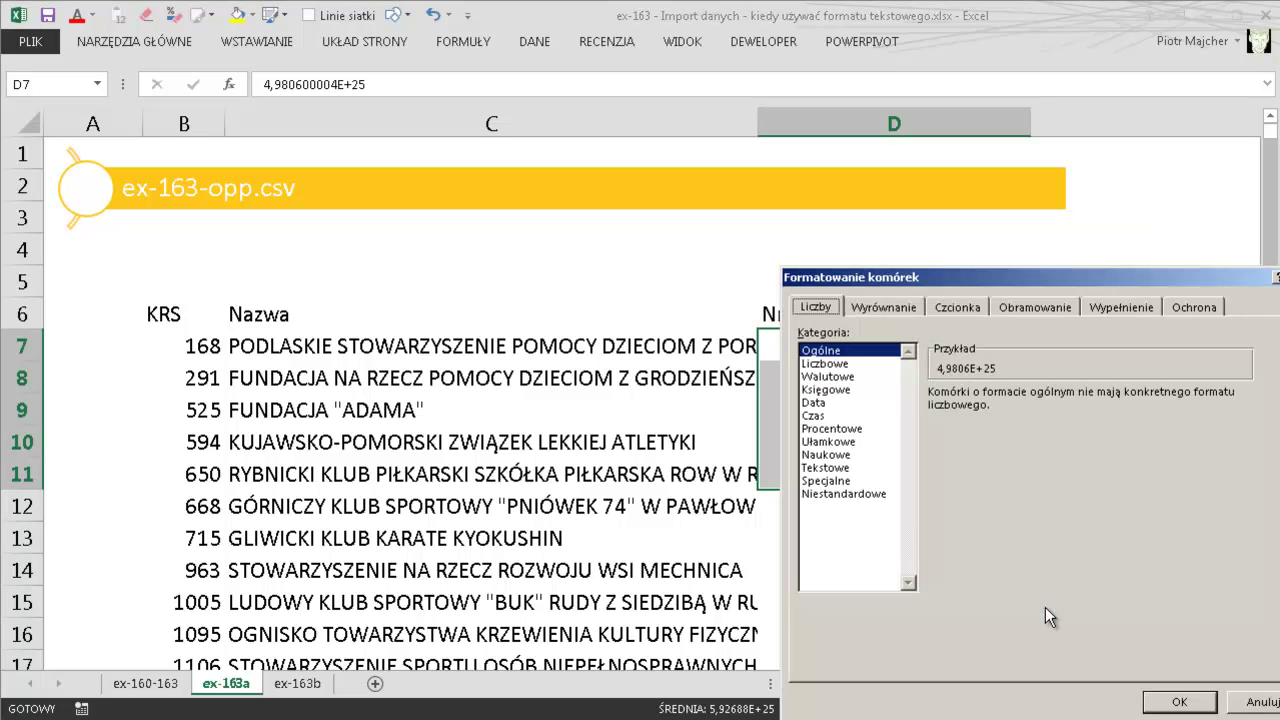
left_click(830, 364)
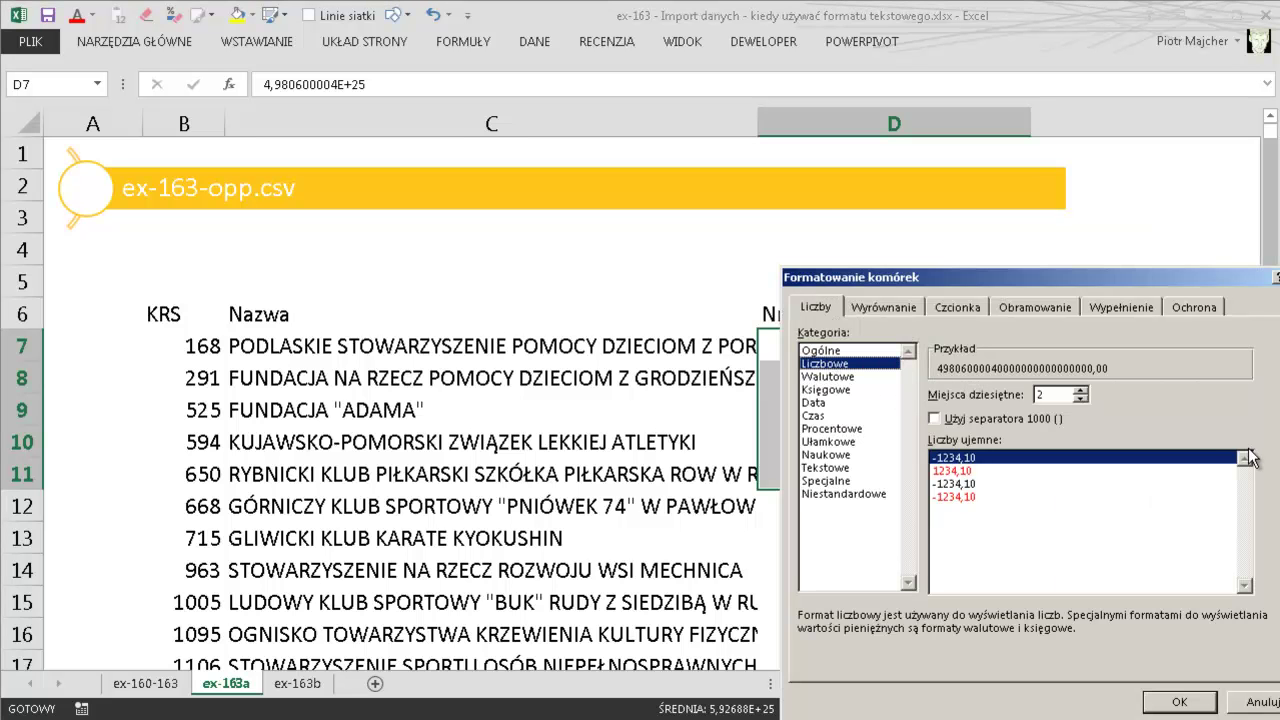
left_click(1081, 400)
left_click(1081, 400)
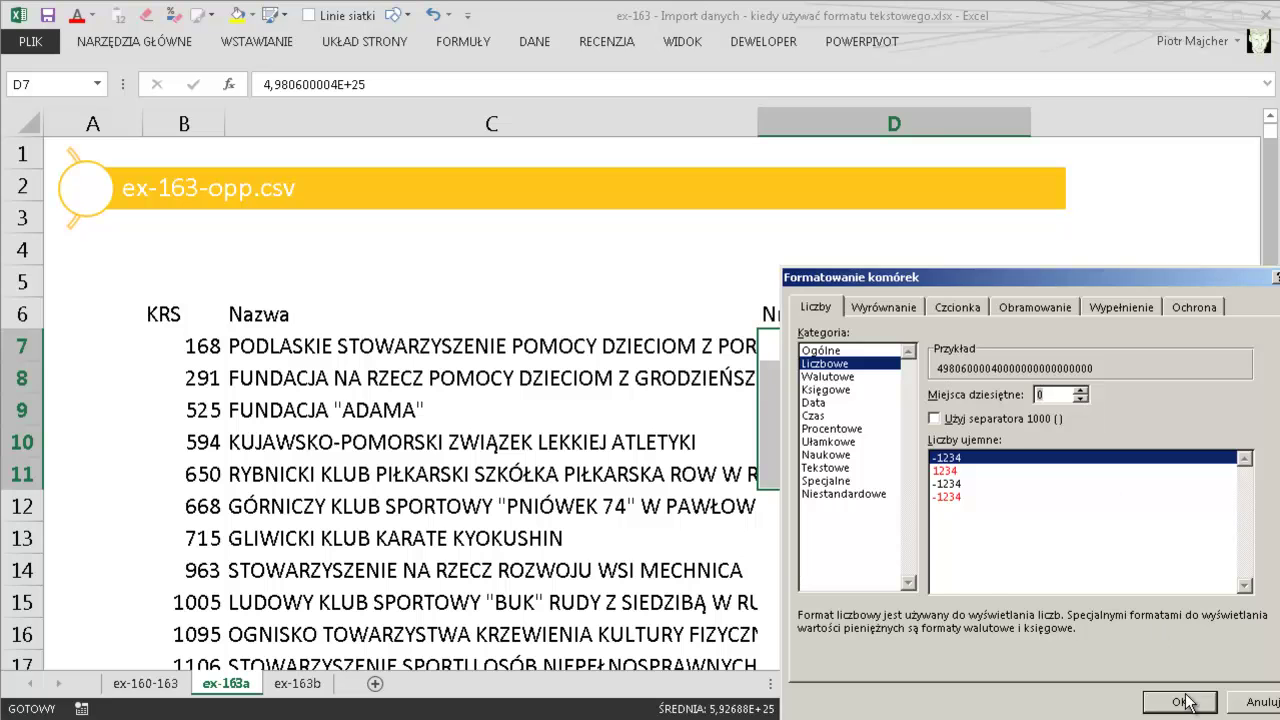
left_click(1184, 701)
left_click_drag(1031, 123, 1124, 123)
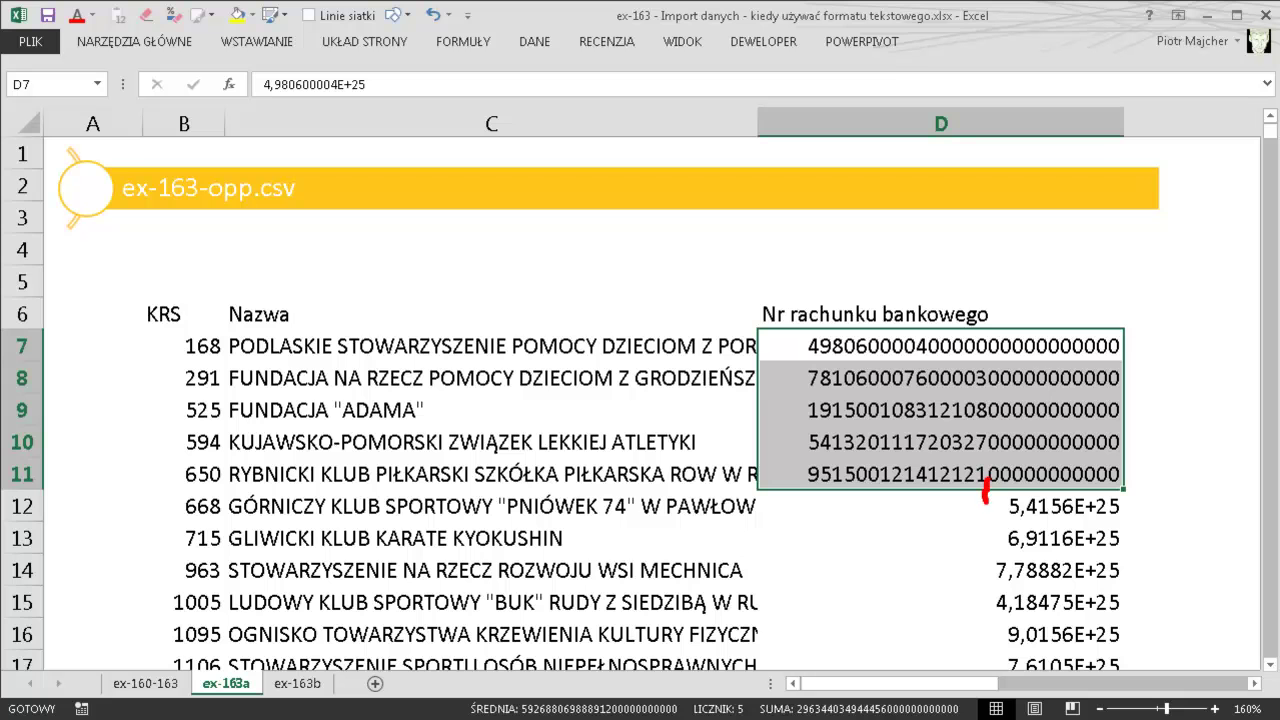
Mark the trailing zeros in row 11's number and point out the account number and KRS headers
left_click_drag(986, 498, 794, 460)
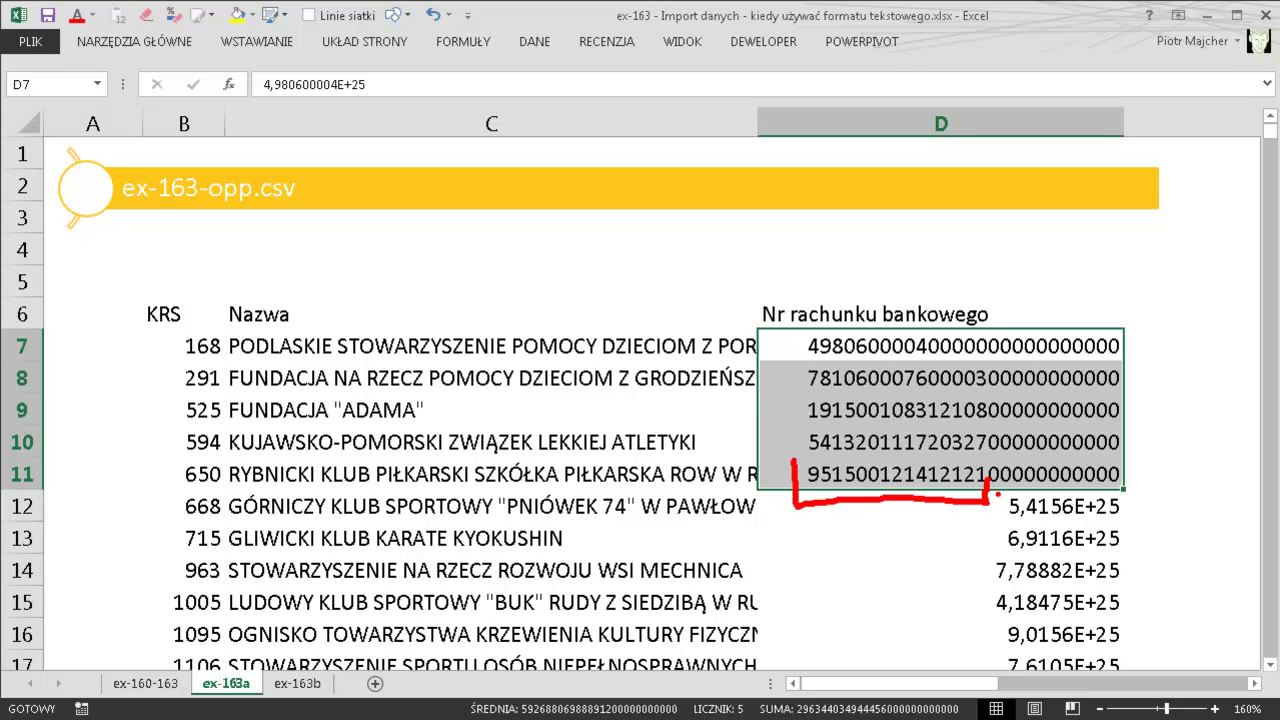
mouse_move(988, 498)
left_mouse_down()
mouse_move(1118, 491)
mouse_move(1044, 320)
mouse_move(978, 316)
mouse_move(986, 466)
left_mouse_up()
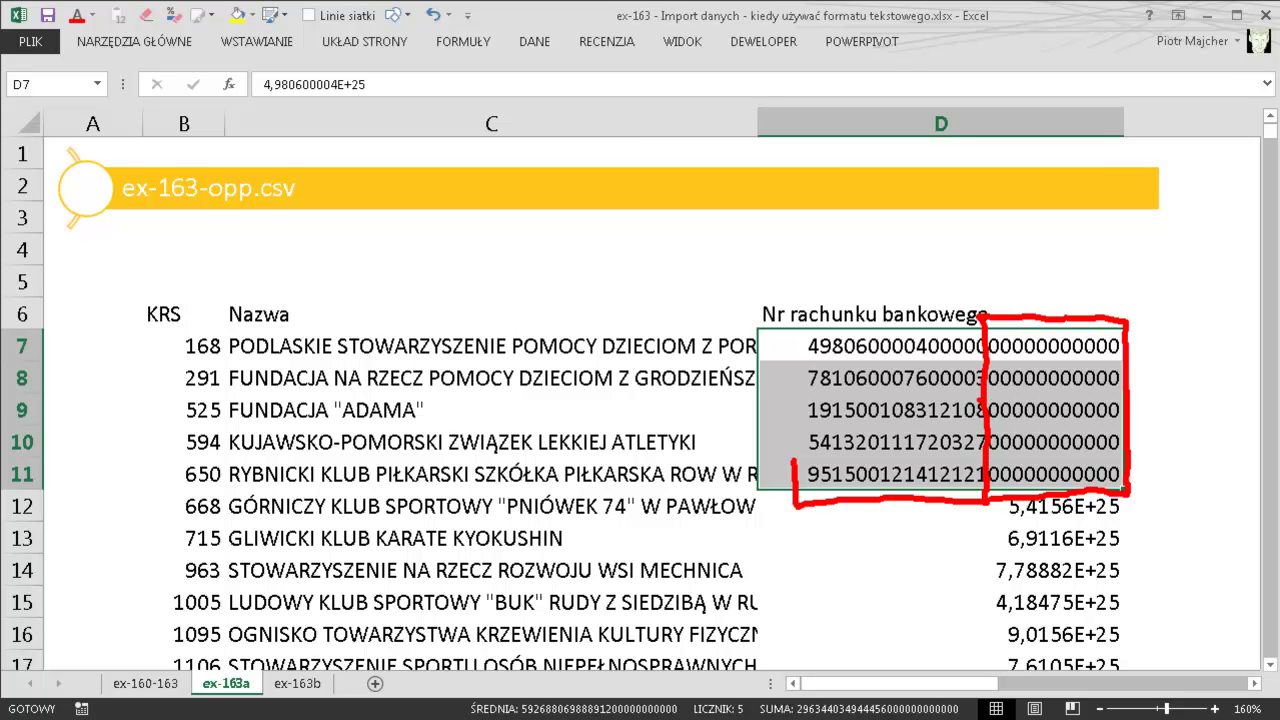
left_click_drag(871, 293, 826, 168)
mouse_move(172, 272)
left_mouse_down()
mouse_move(198, 290)
mouse_move(253, 209)
left_mouse_up()
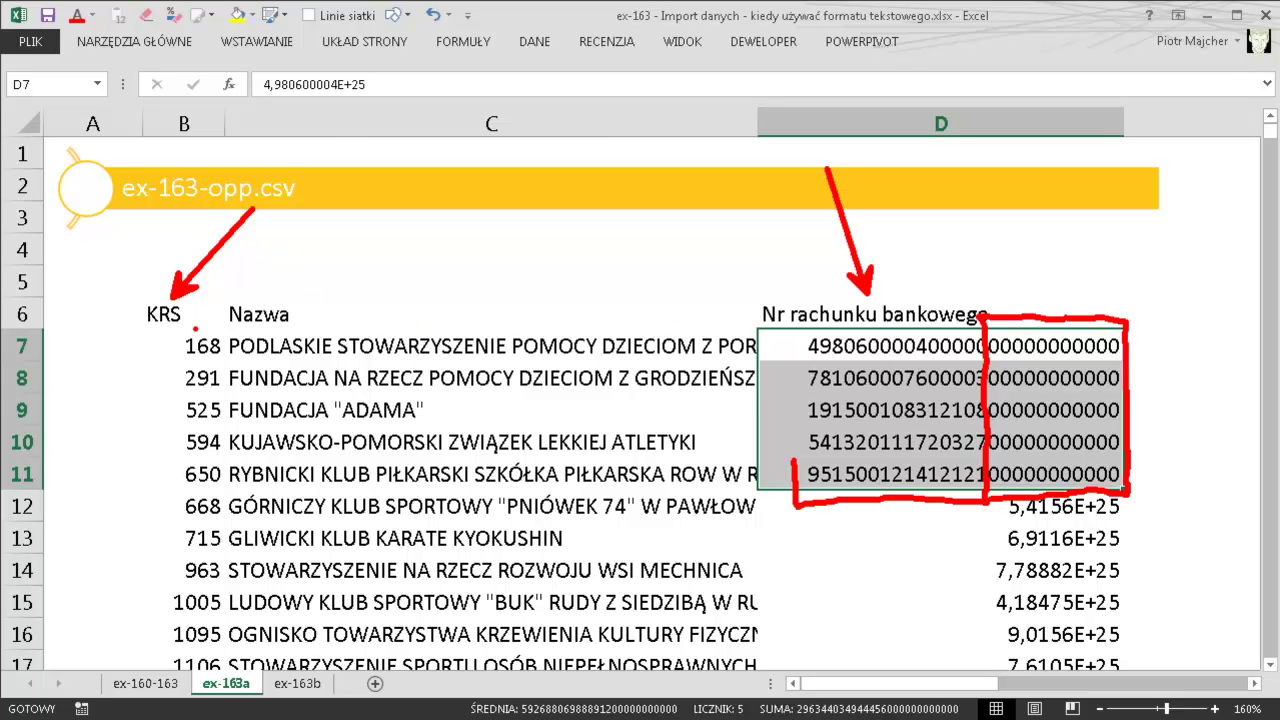
On sheet ex-163b, start importing ex-163 - opp.csv, split on commas instead of tabs
left_click(300, 683)
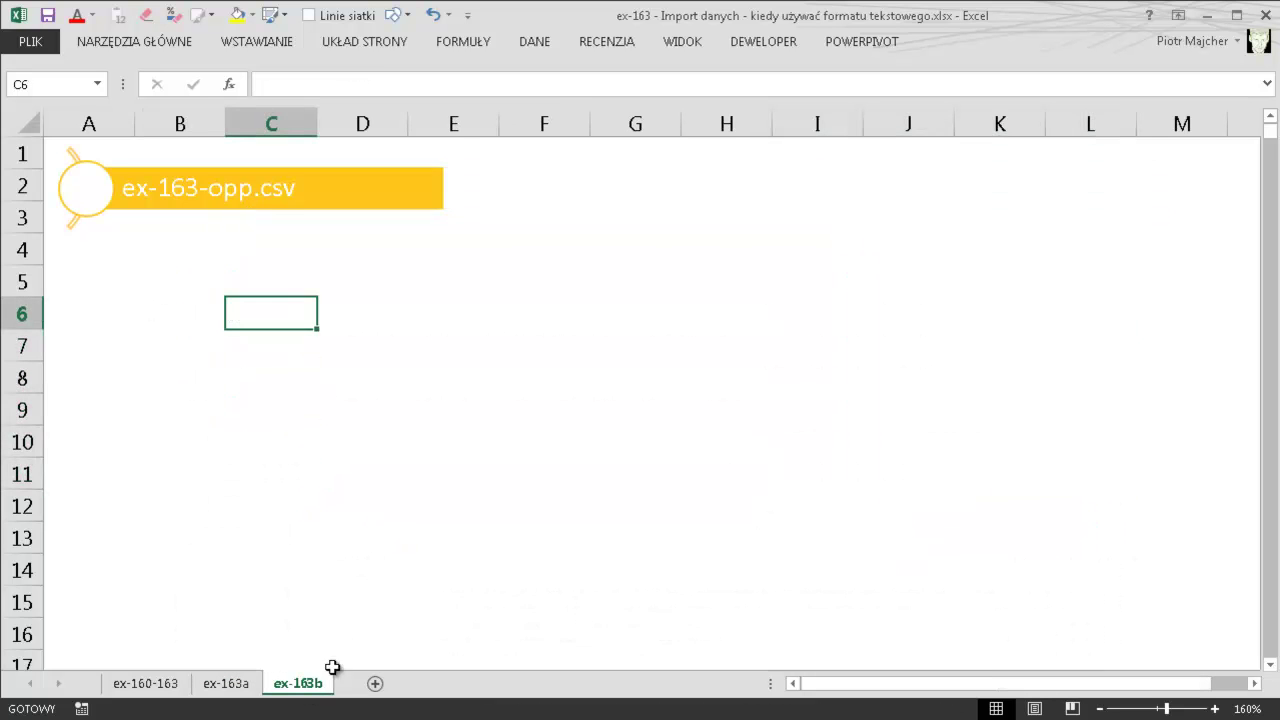
left_click(530, 44)
left_click(40, 115)
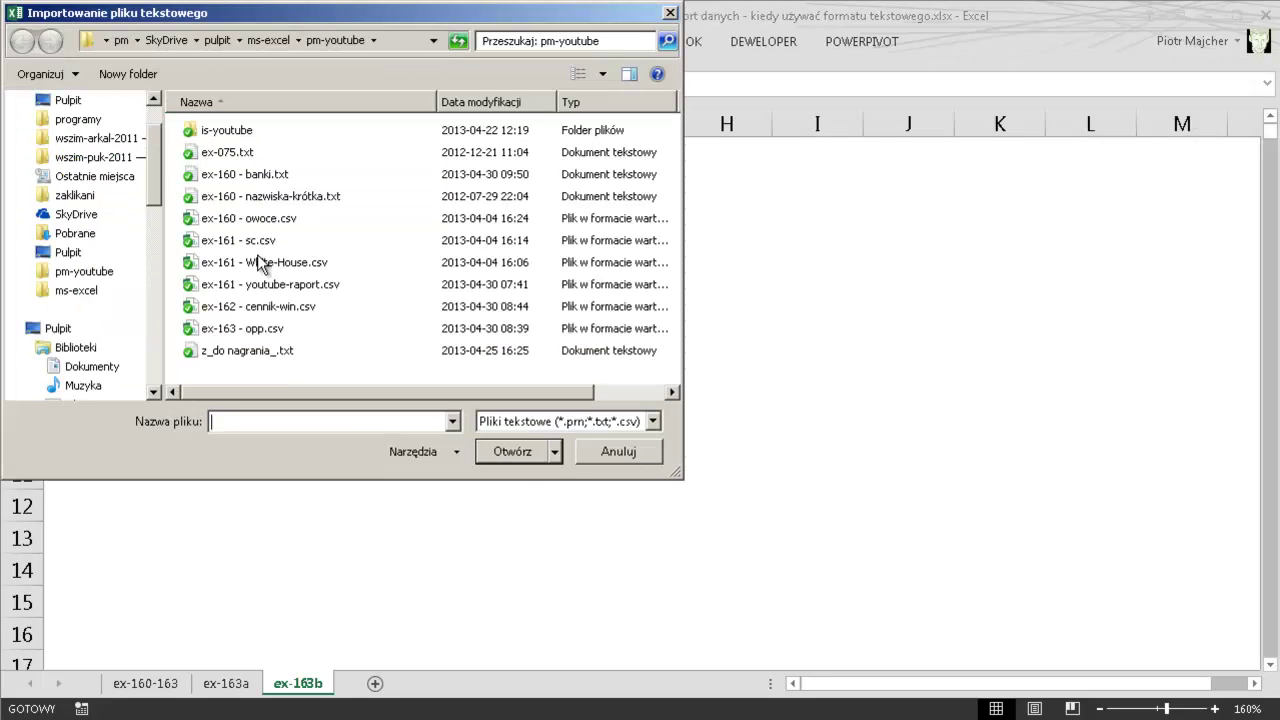
left_click(260, 330)
left_click(520, 446)
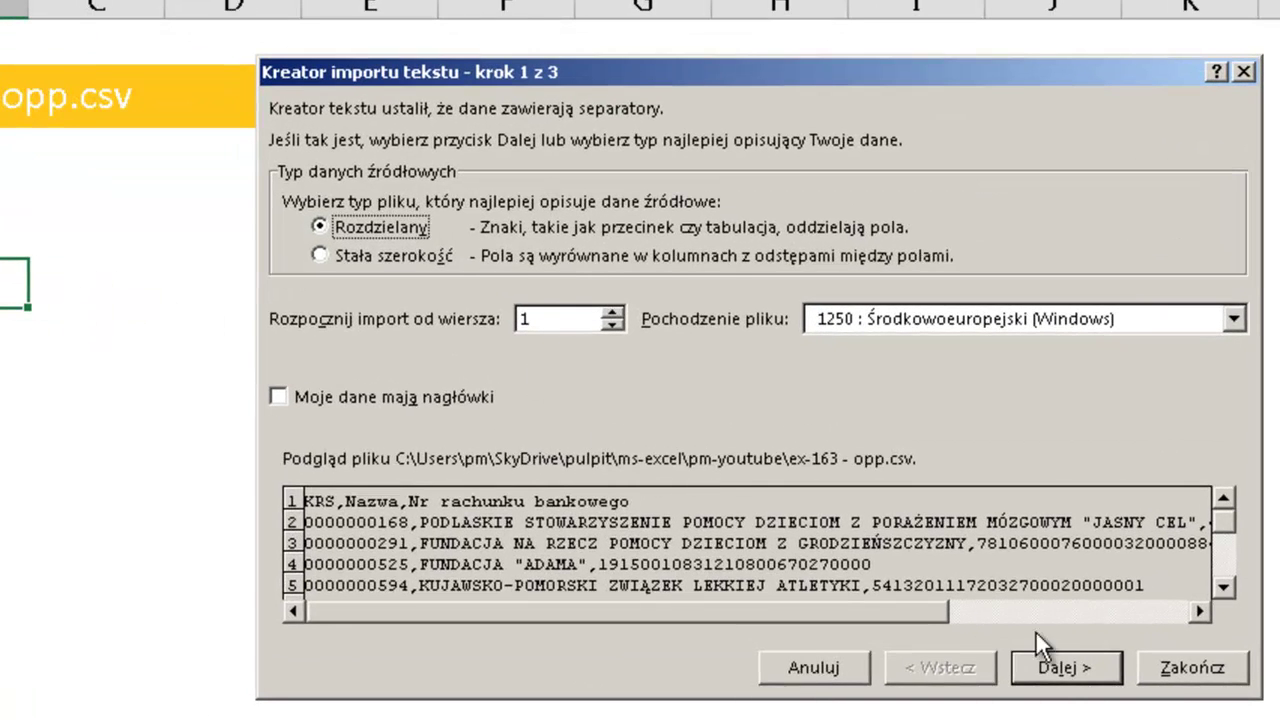
left_click(1064, 654)
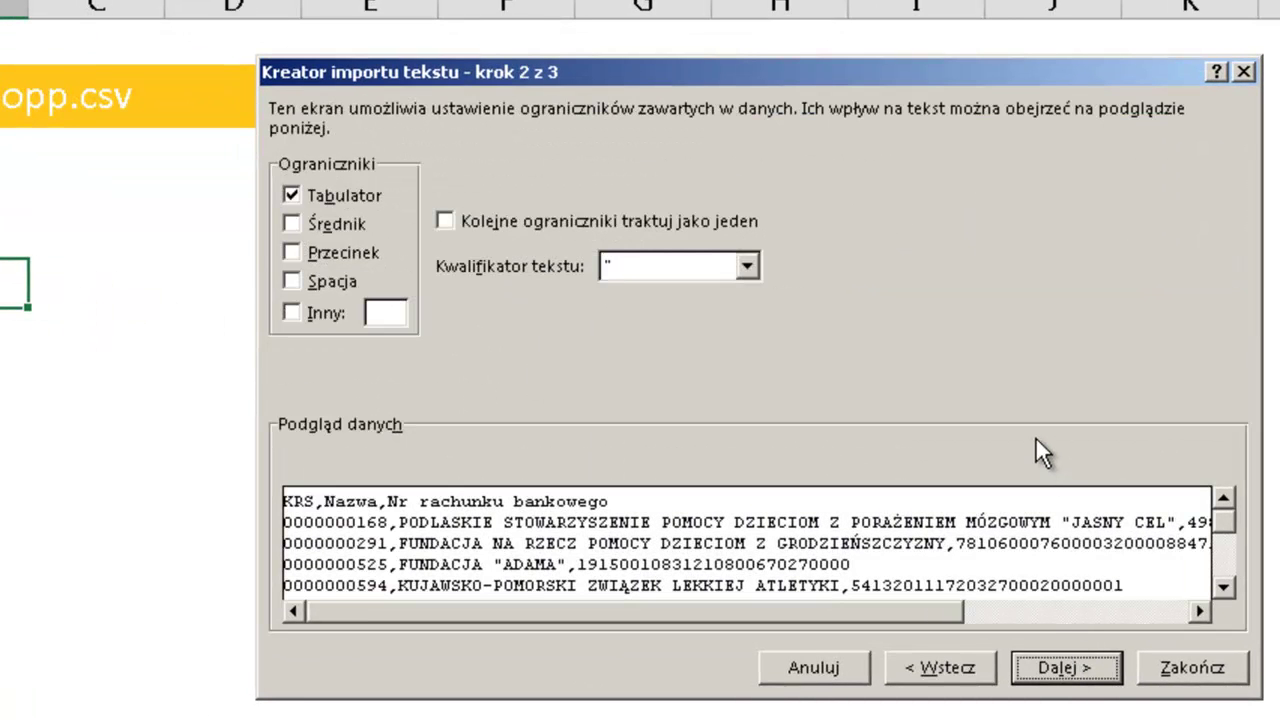
left_click(296, 190)
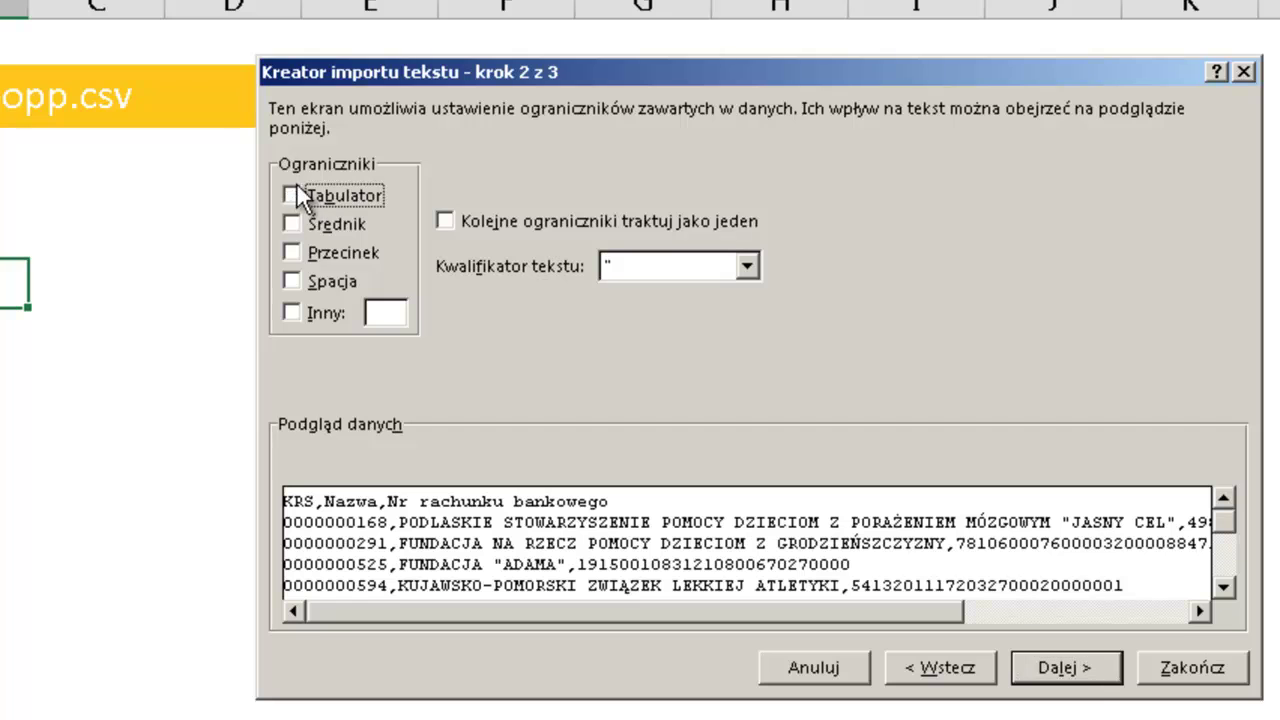
left_click(305, 254)
Set the KRS and bank account number columns to Text and finish the wizard
left_click(1062, 666)
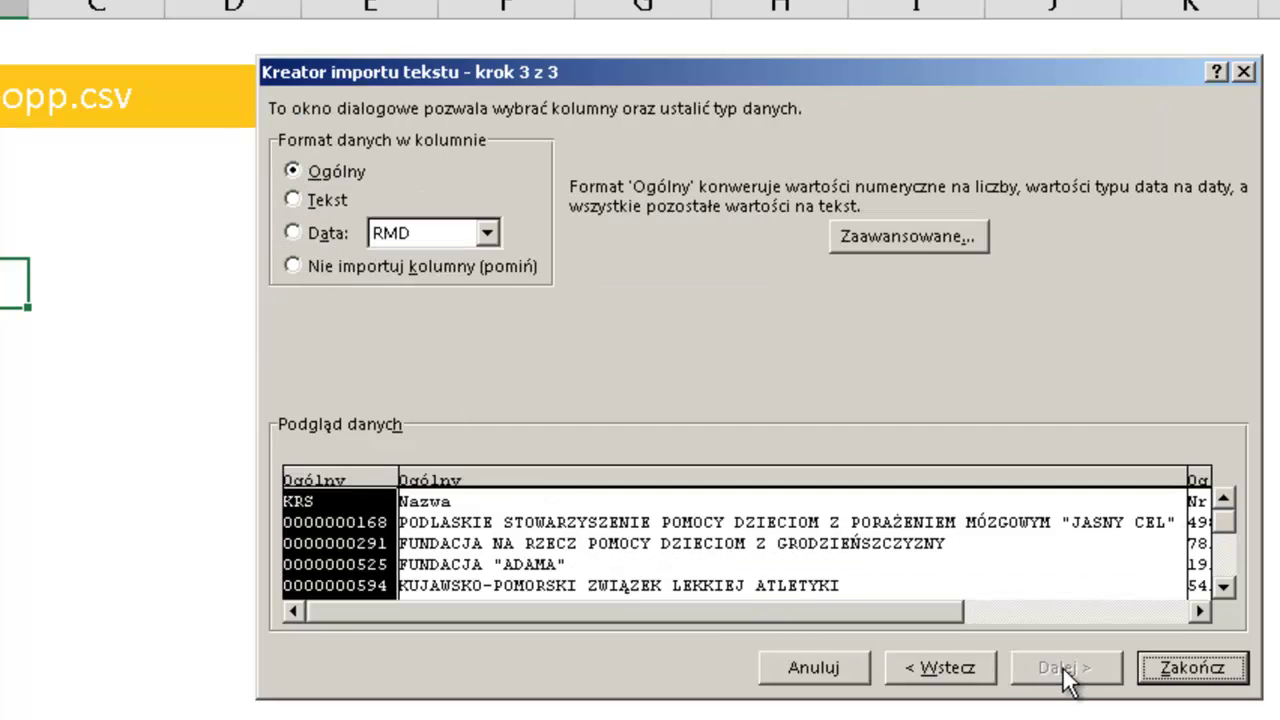
left_click(570, 529)
left_click(308, 524)
left_click(295, 200)
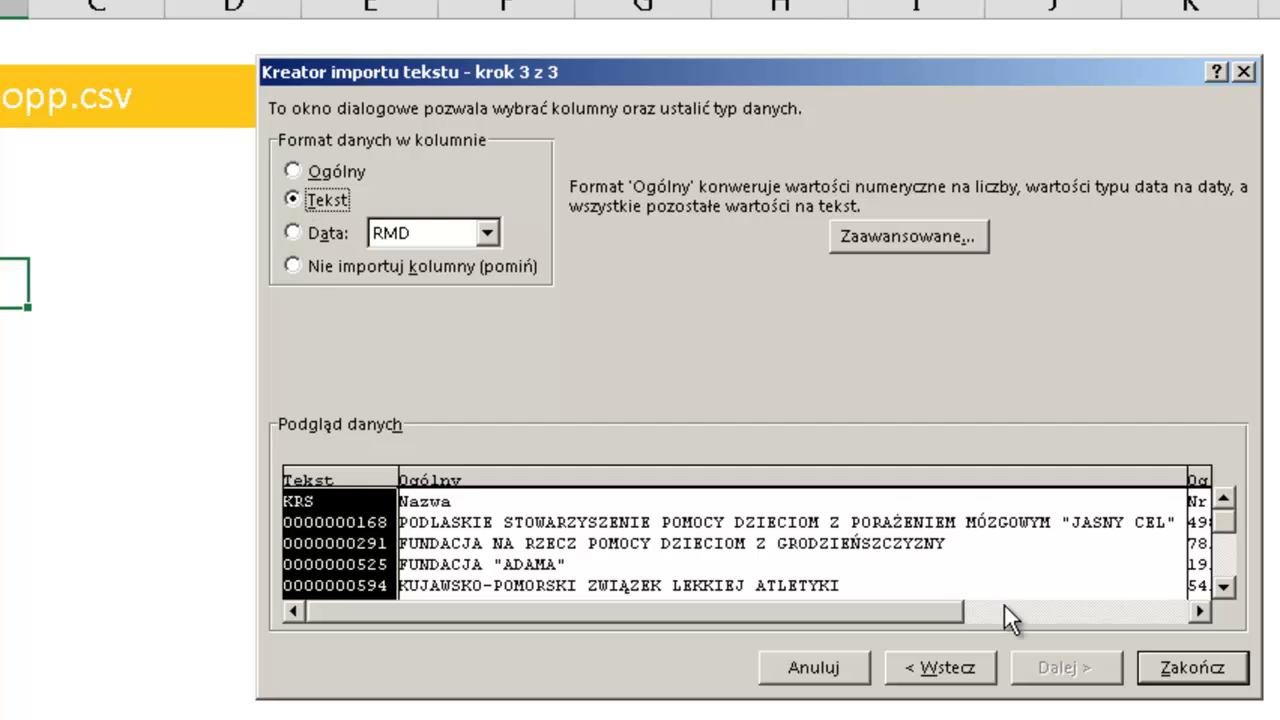
left_click(1210, 527)
left_click_drag(920, 611, 1160, 610)
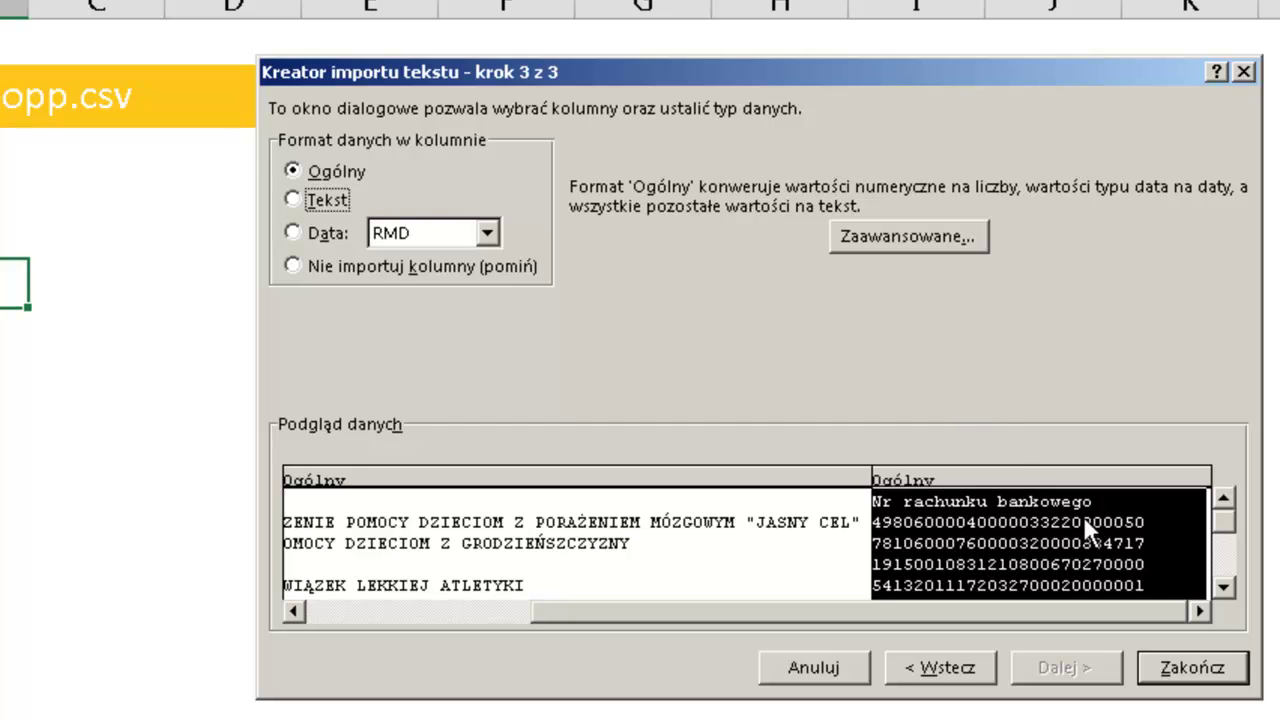
left_click(297, 199)
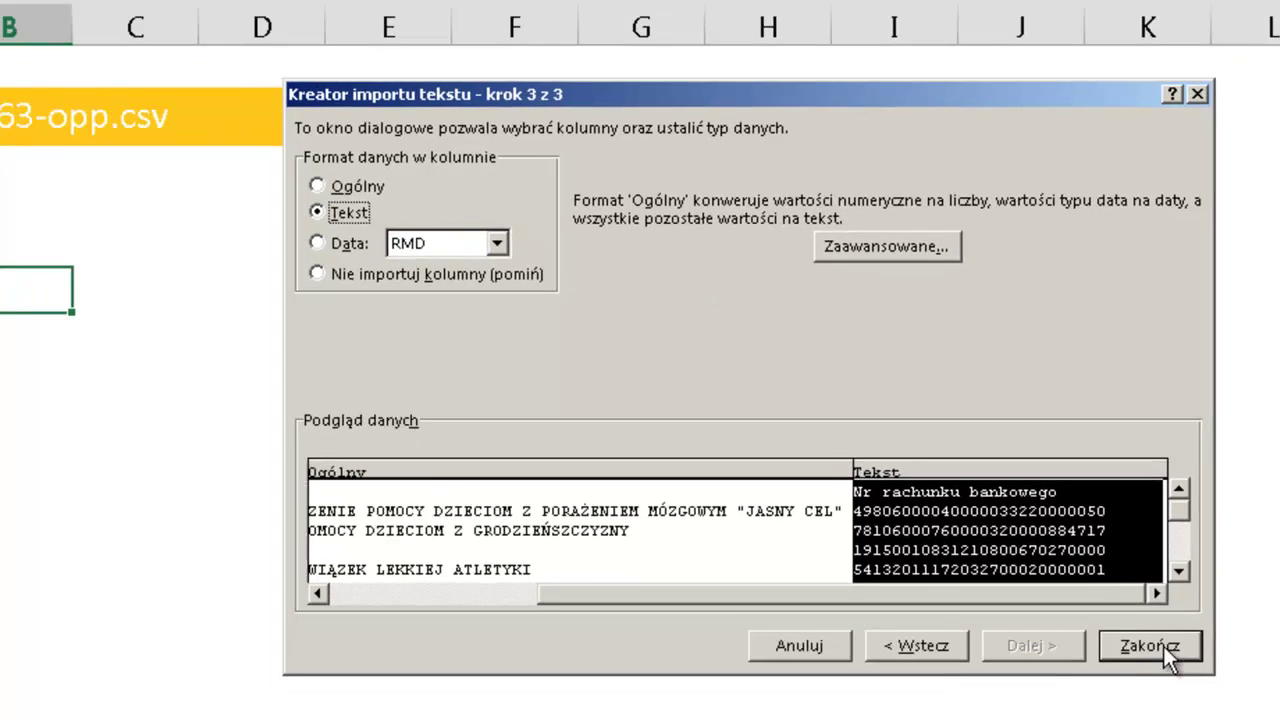
left_click(1192, 667)
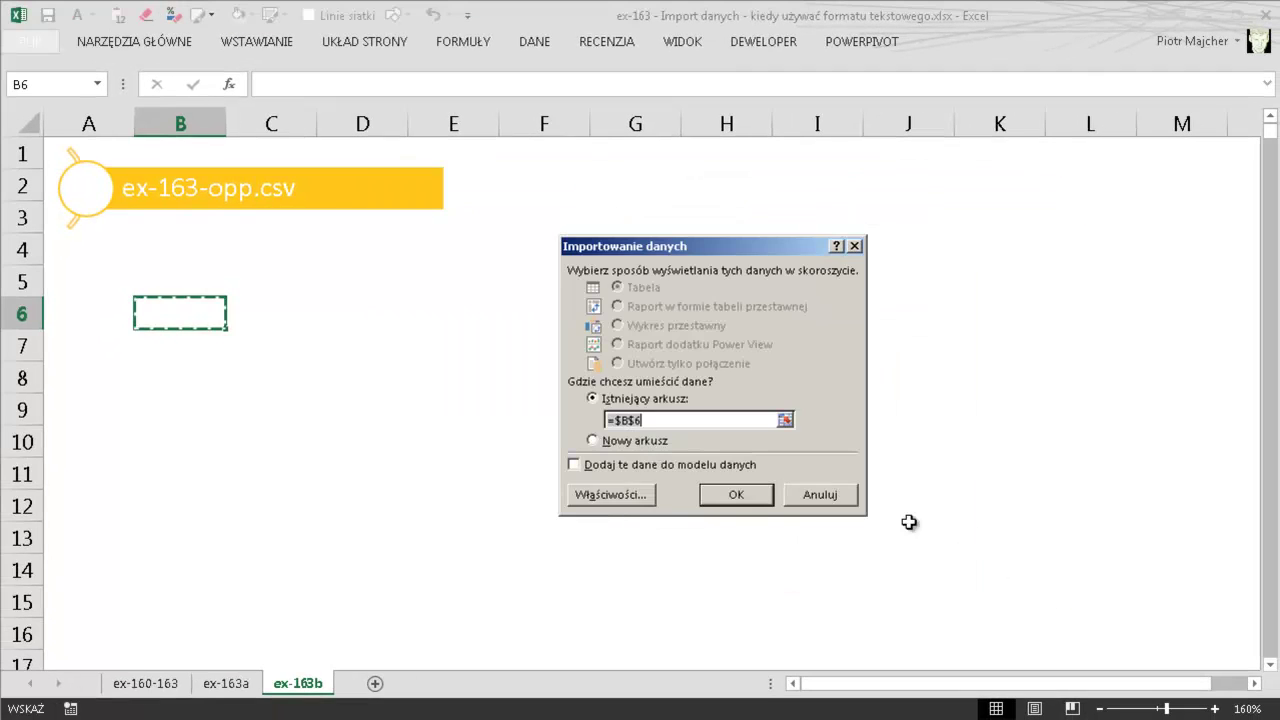
Insert the data at $B$6 and narrow the Nazwa column so full account numbers show
left_click(740, 491)
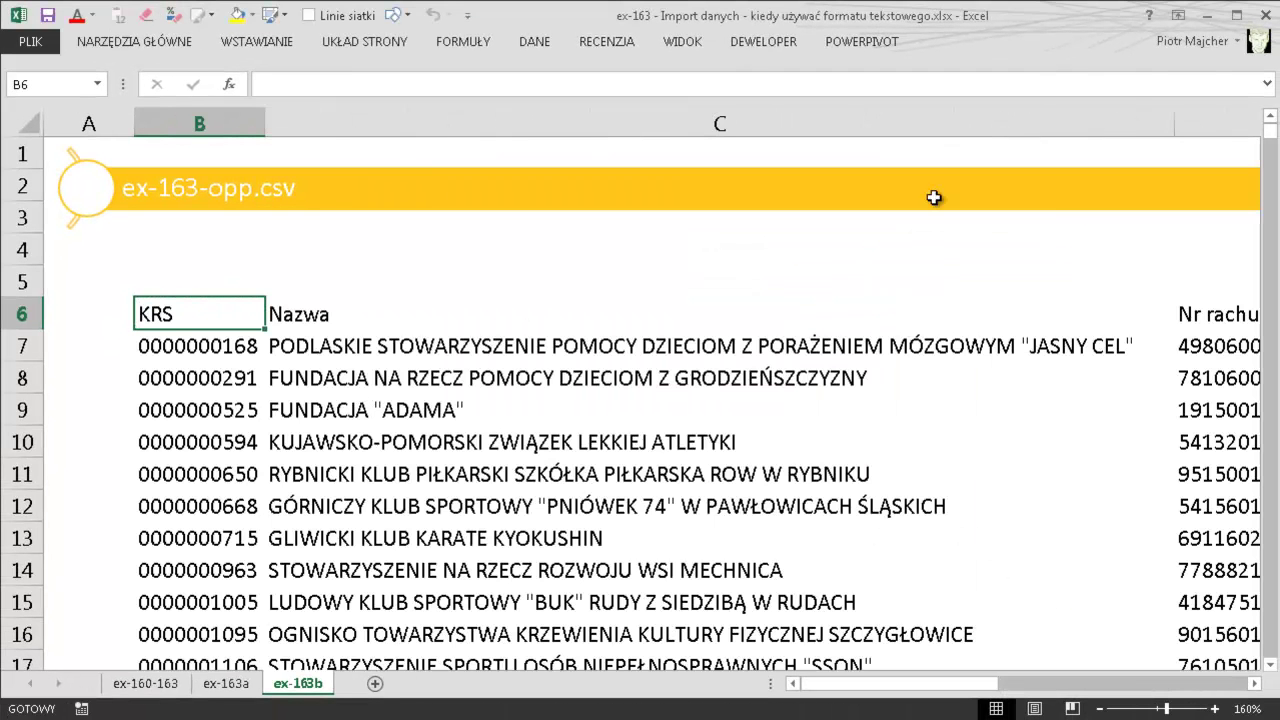
left_click_drag(1174, 123, 807, 167)
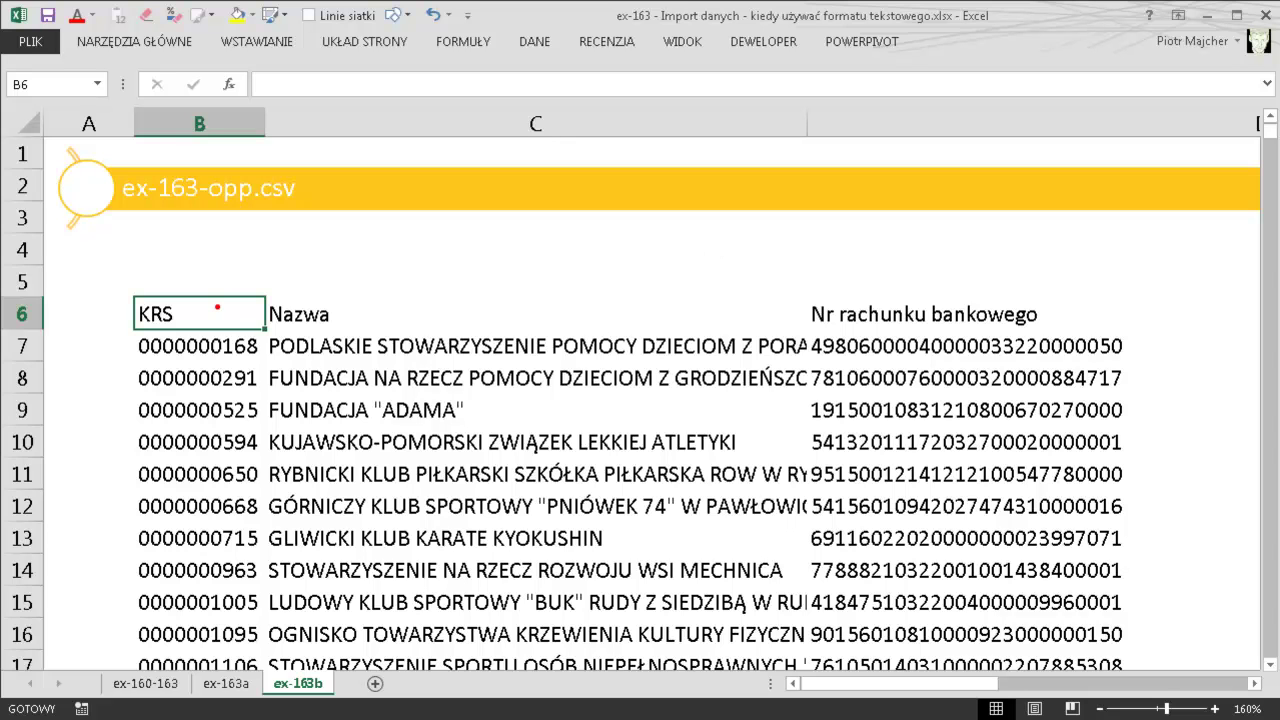